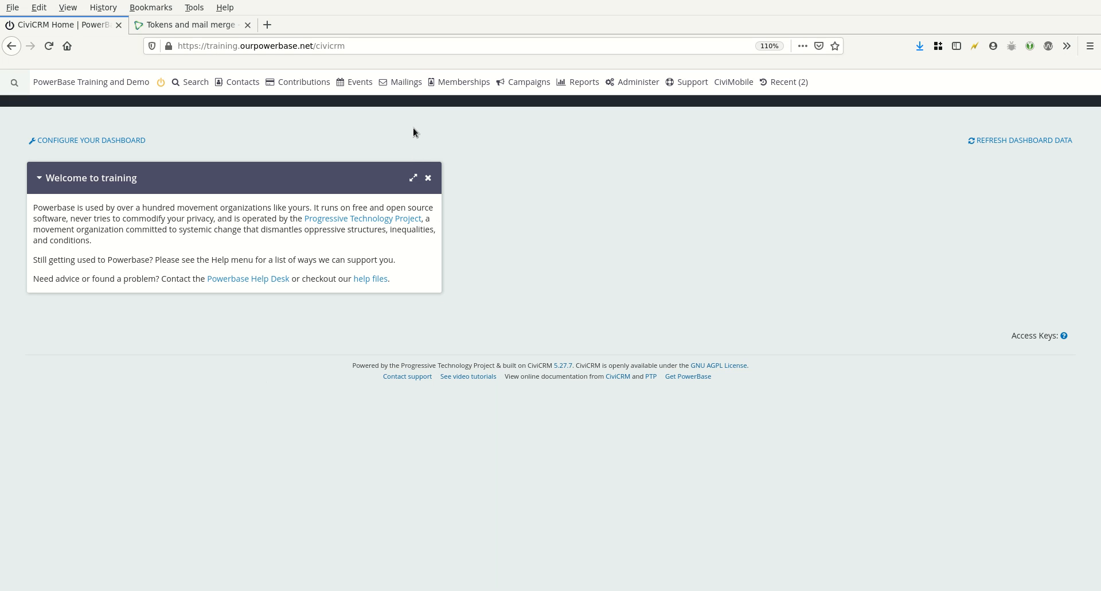
Open the Message Templates page and start adding a new message template
mouse_move(402, 84)
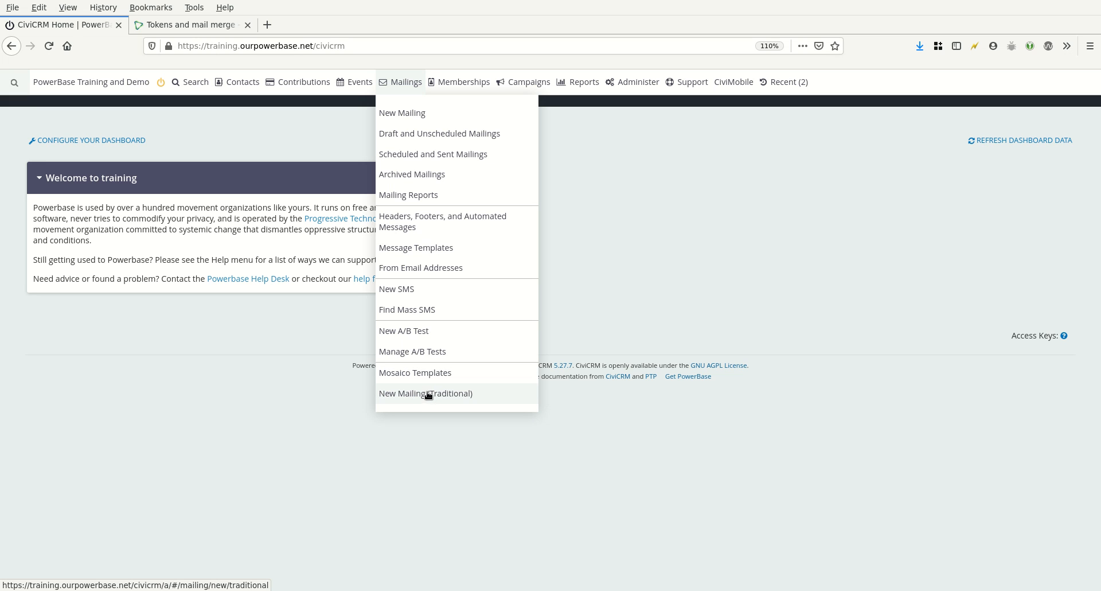
left_click(411, 252)
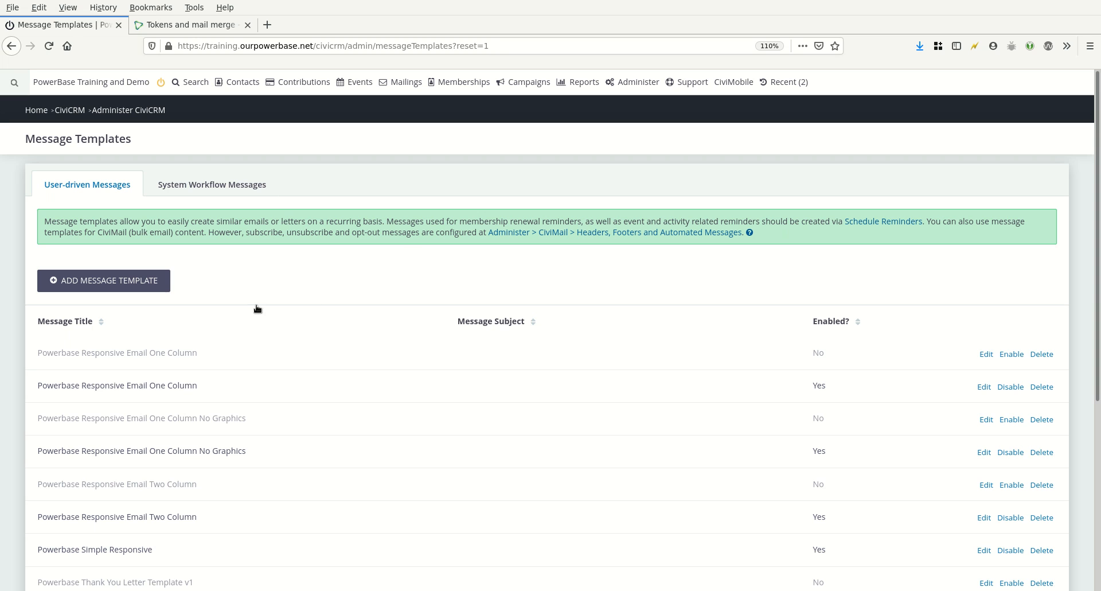
left_click(107, 281)
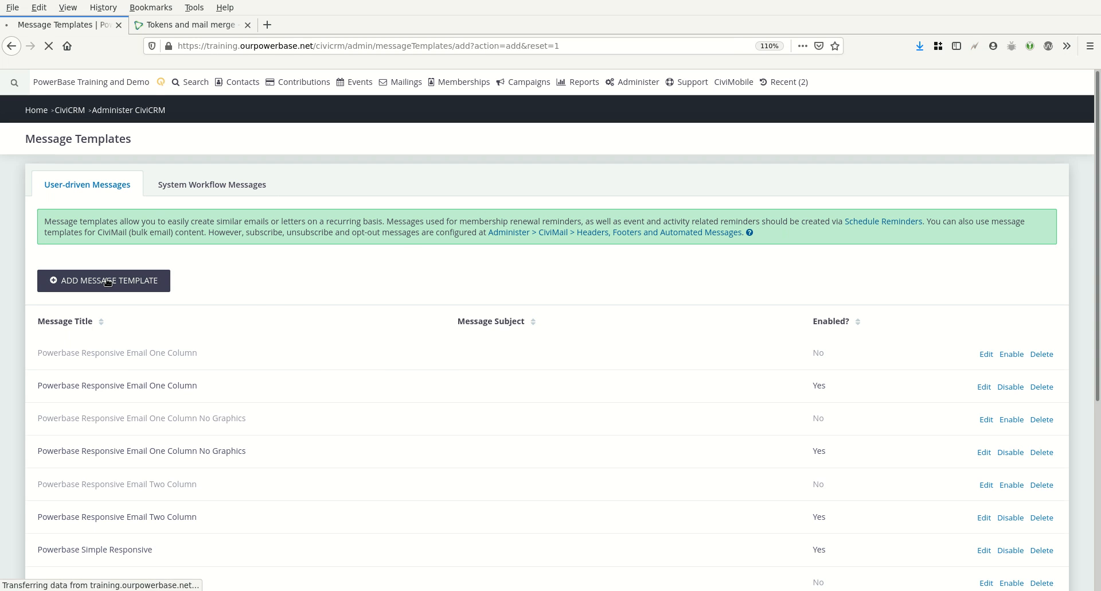
Set the message title to the author's name followed by 'Test Message Template'
left_click(124, 297)
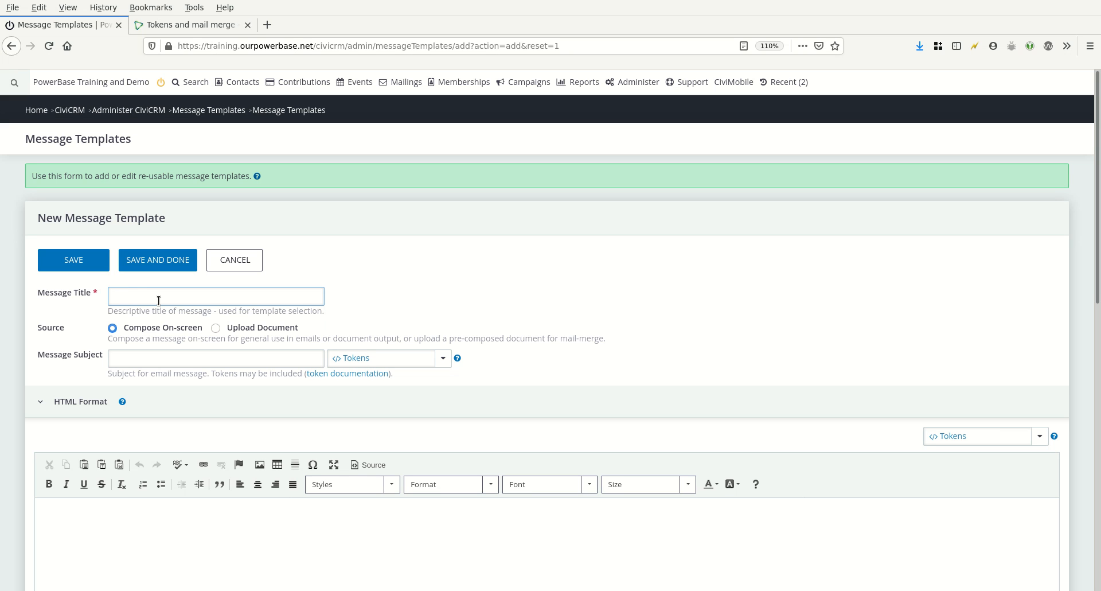
type("Jamie's Test Message Template")
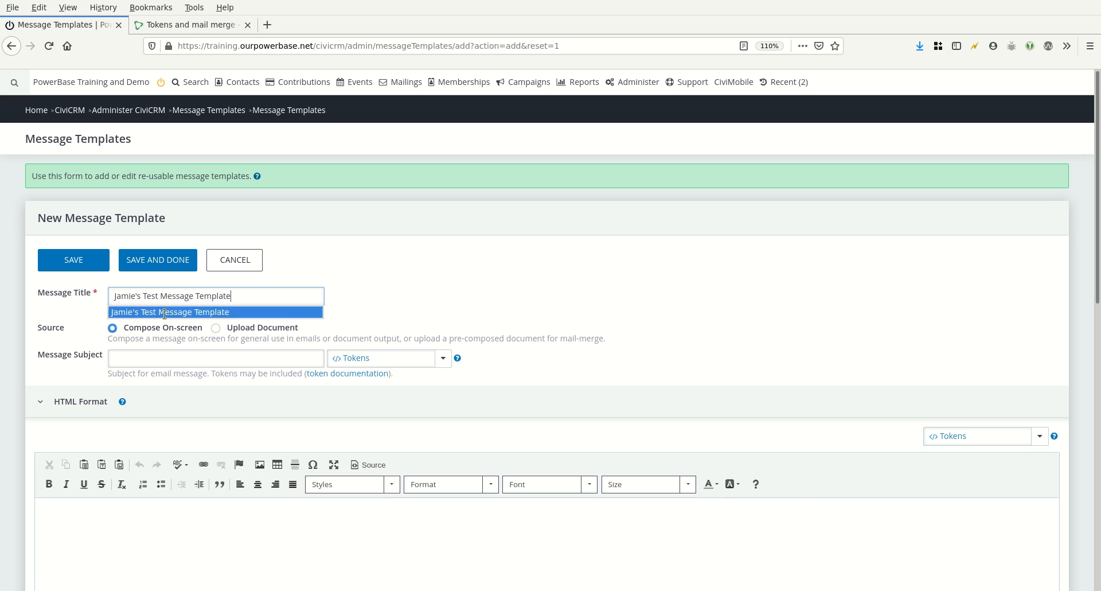
left_click(163, 311)
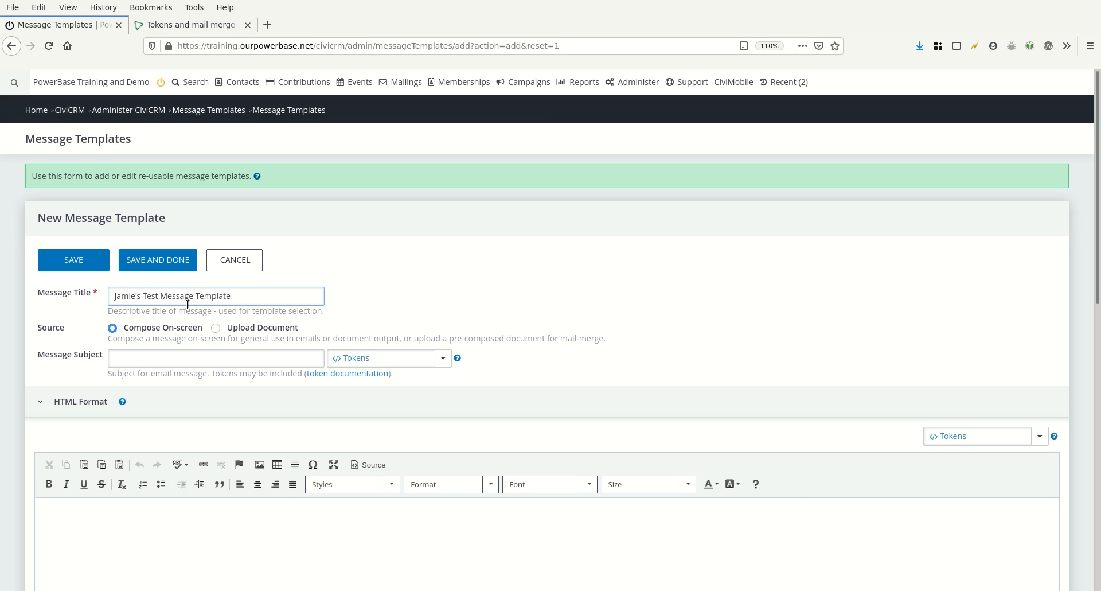
Set the message subject to the author's name followed by 'subject'
left_click(167, 360)
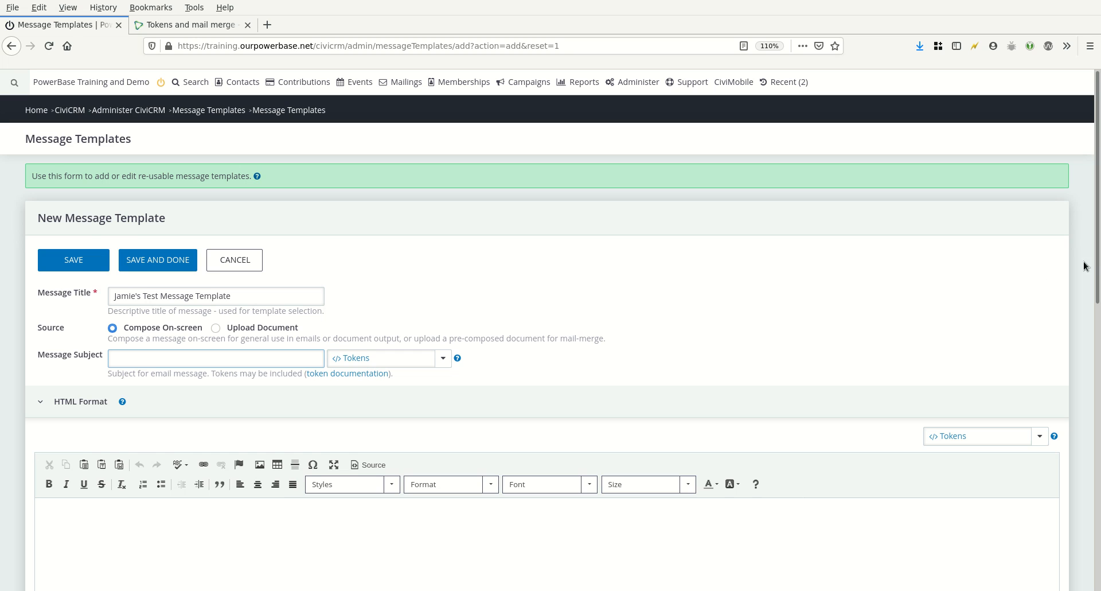
scroll(1087, 265, "down", 3)
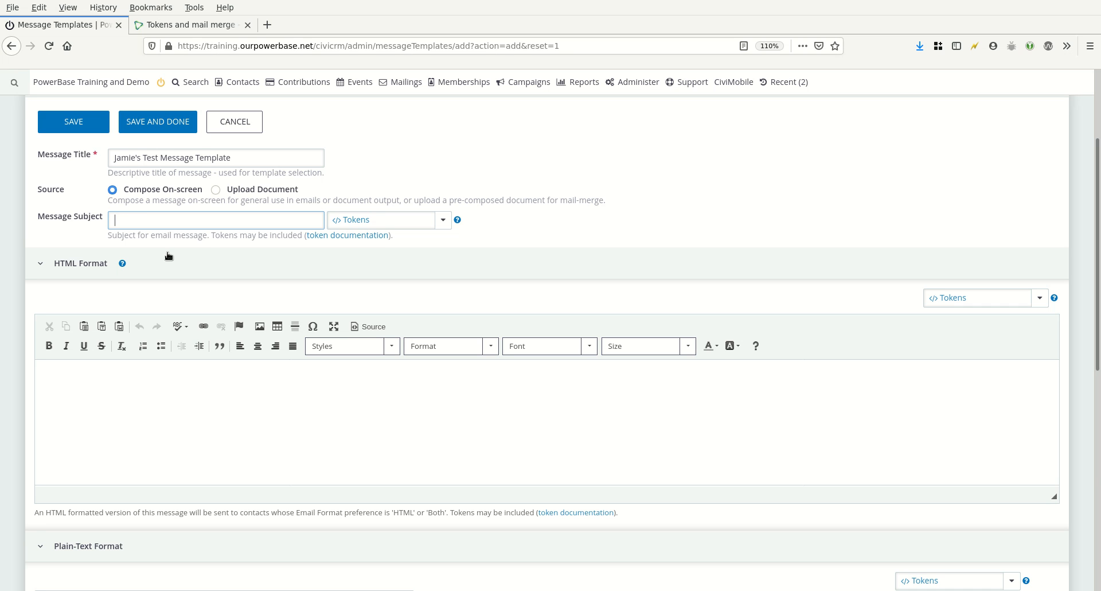
type("Jami")
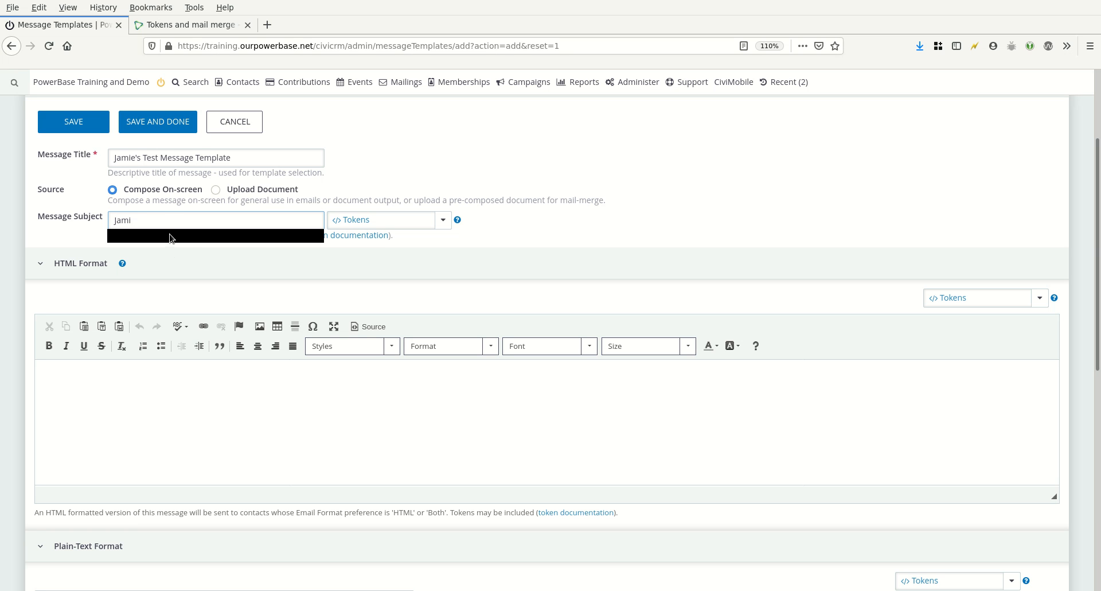
left_click(173, 235)
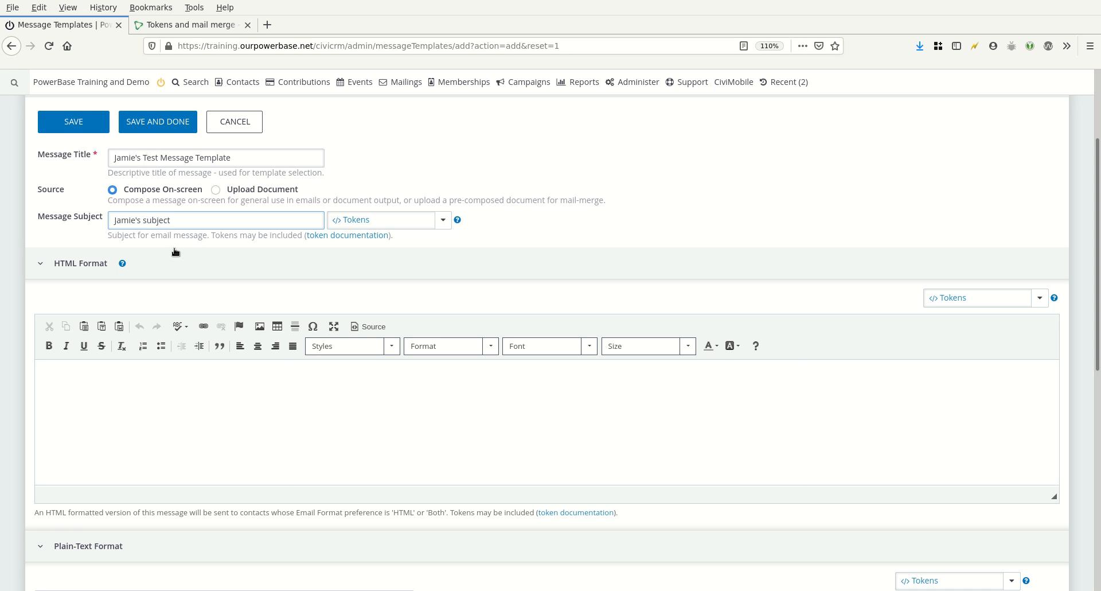
Begin the HTML body with 'Dear' followed by the contact First Name token and a comma
left_click(163, 389)
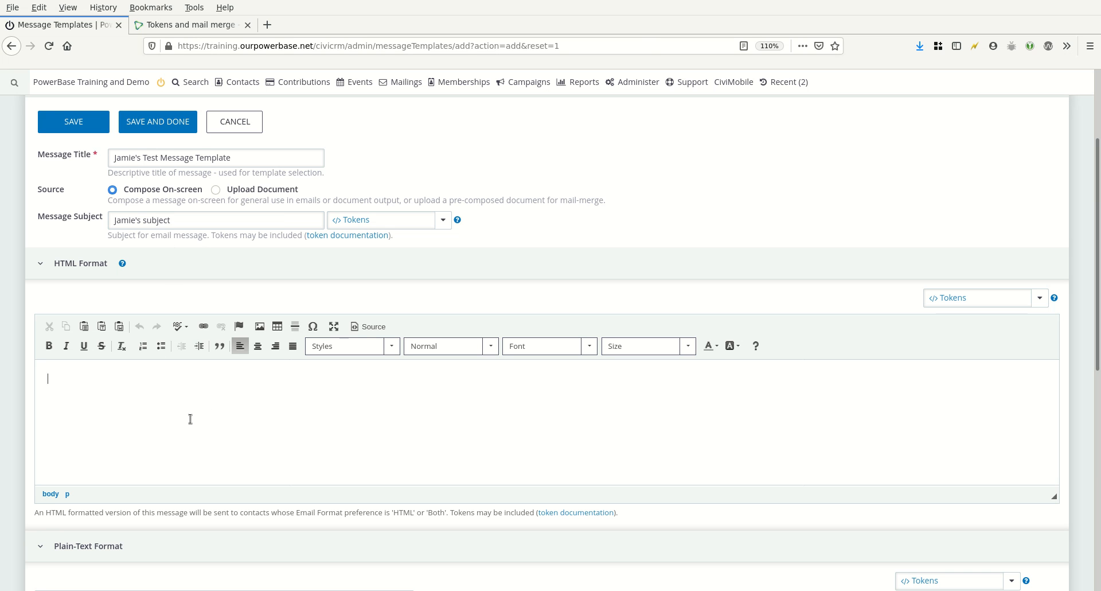
type("Dear")
left_click(975, 298)
type("first")
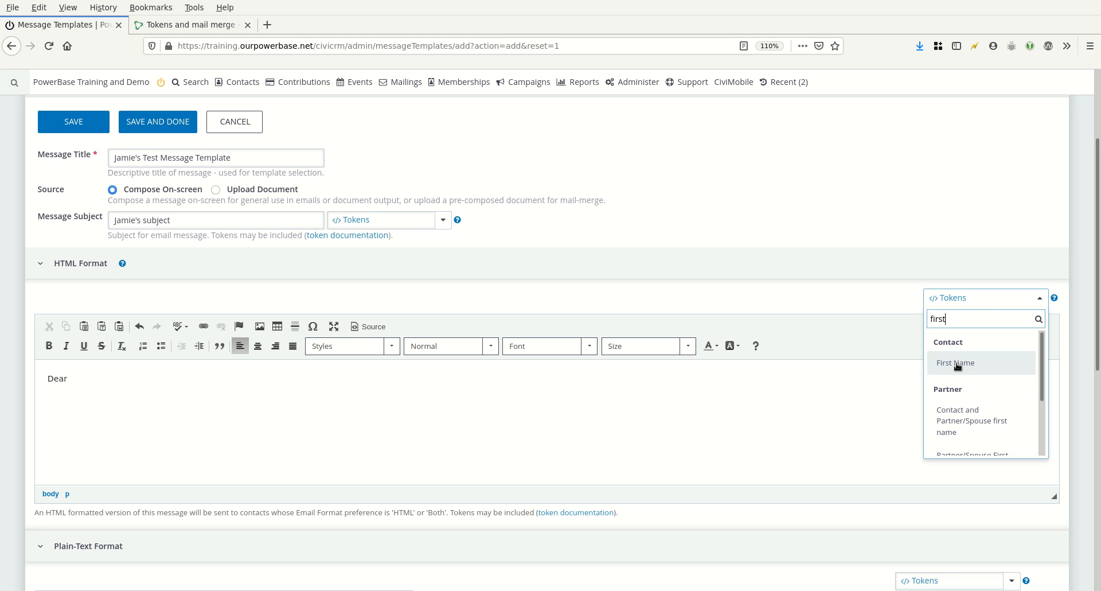
left_click(957, 364)
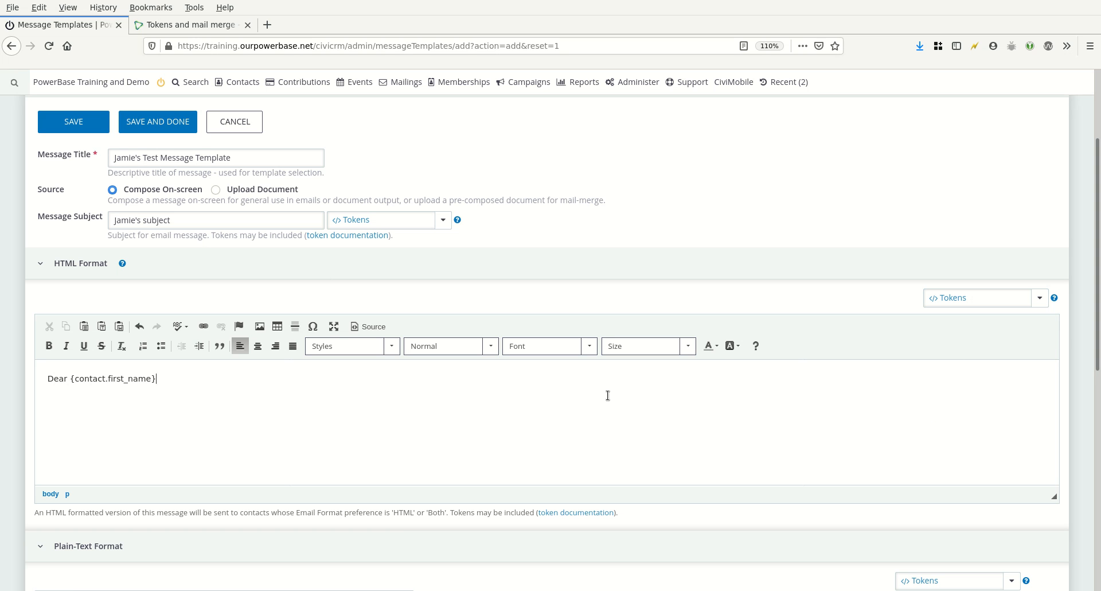
type(",")
Add the line 'Thanks for participating in our campaign!' to the HTML body
type("Thanks for particip")
type("ating in our")
type(" campaign")
type("!")
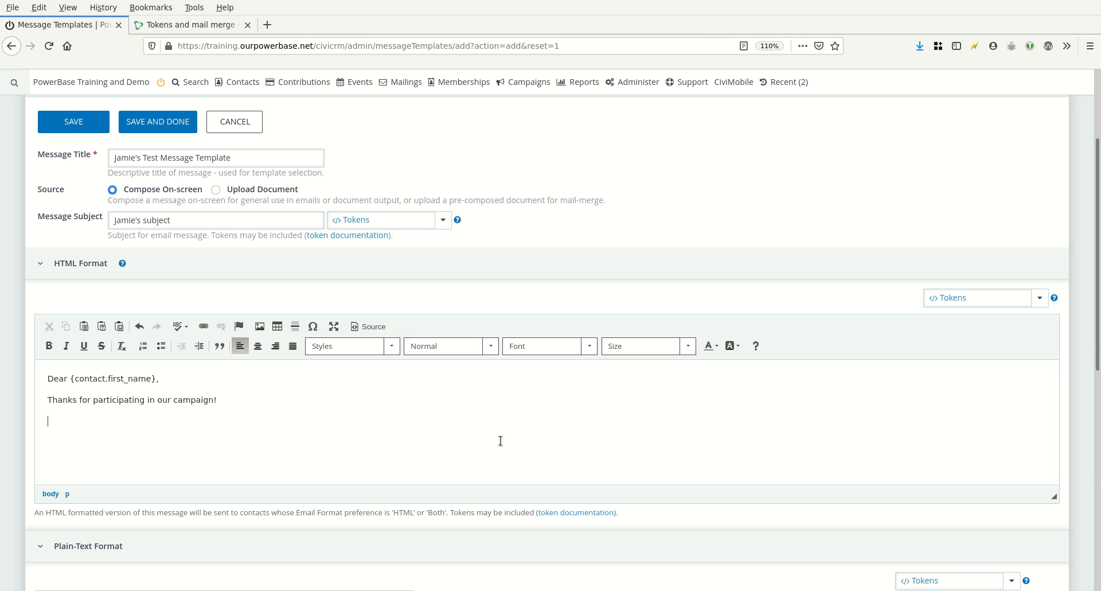
Format the word 'participating' with font size 12 and the Comic Sans MS font
double_click(116, 397)
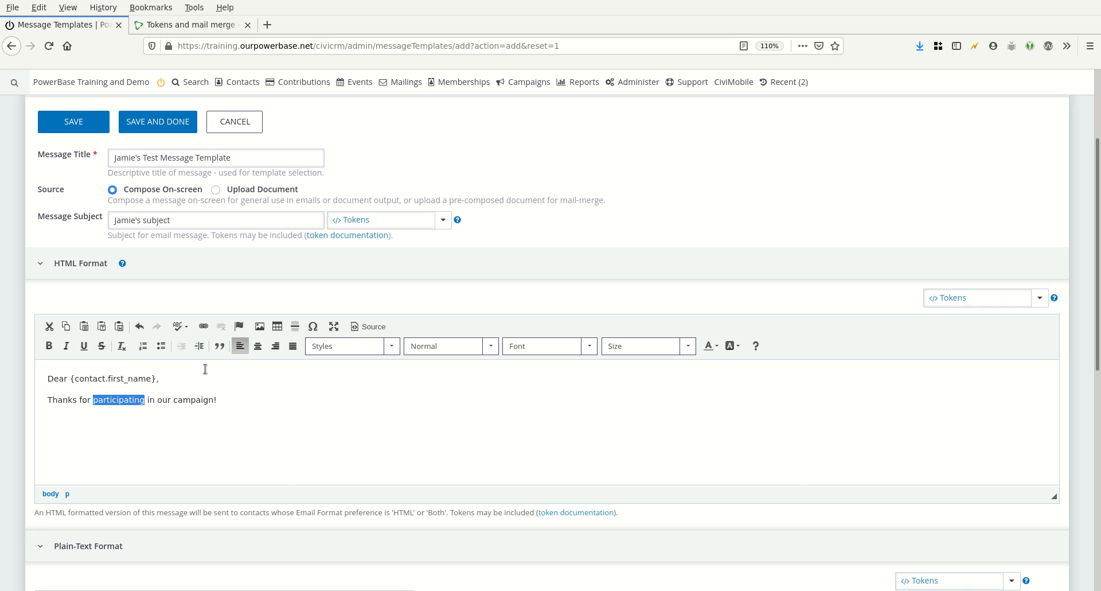
left_click(636, 348)
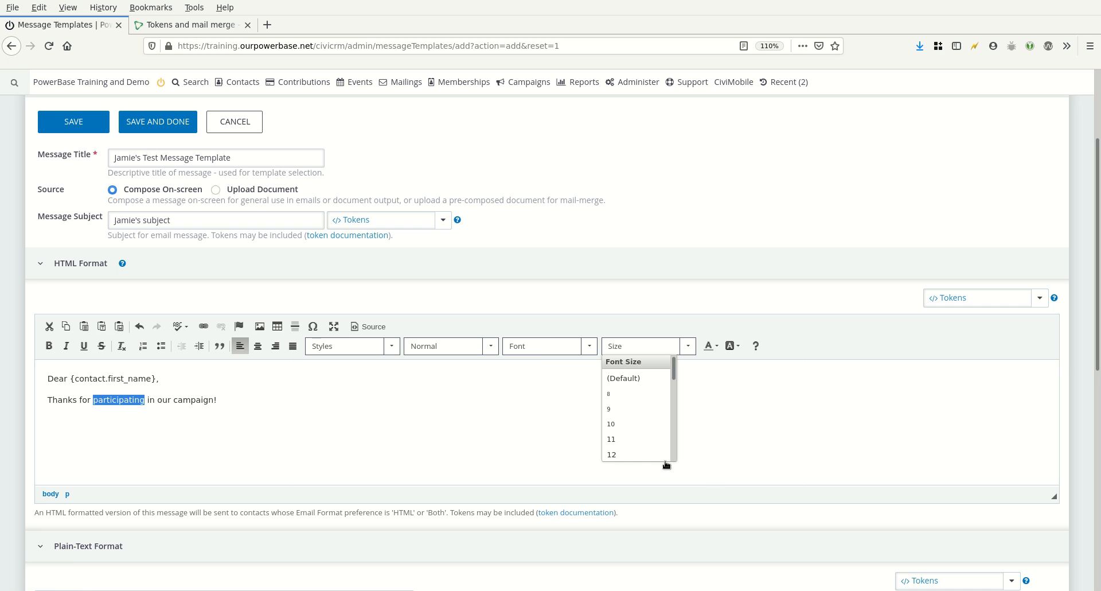
left_click(638, 455)
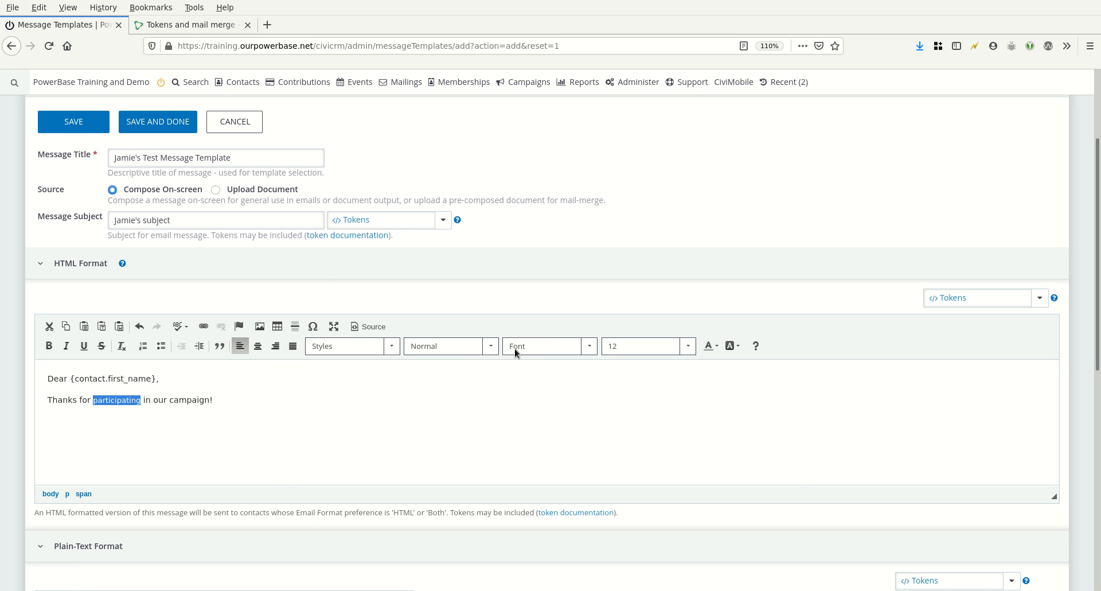
left_click(516, 349)
left_click(530, 408)
Try applying the Marker inline style in the body text after browsing the paragraph formats
left_click(437, 344)
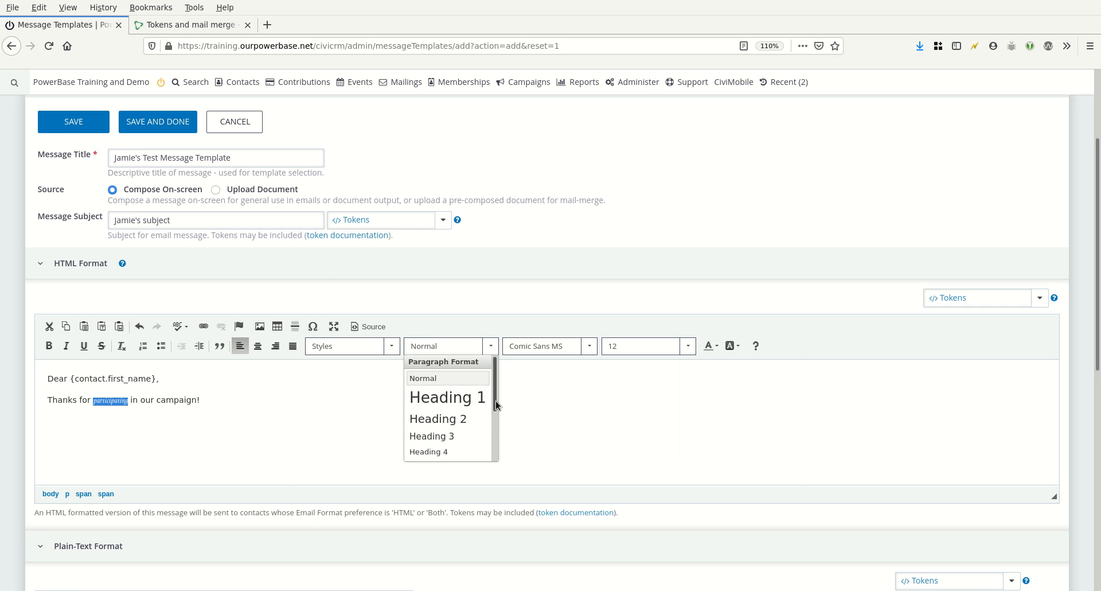
scroll(495, 401, "down", 3)
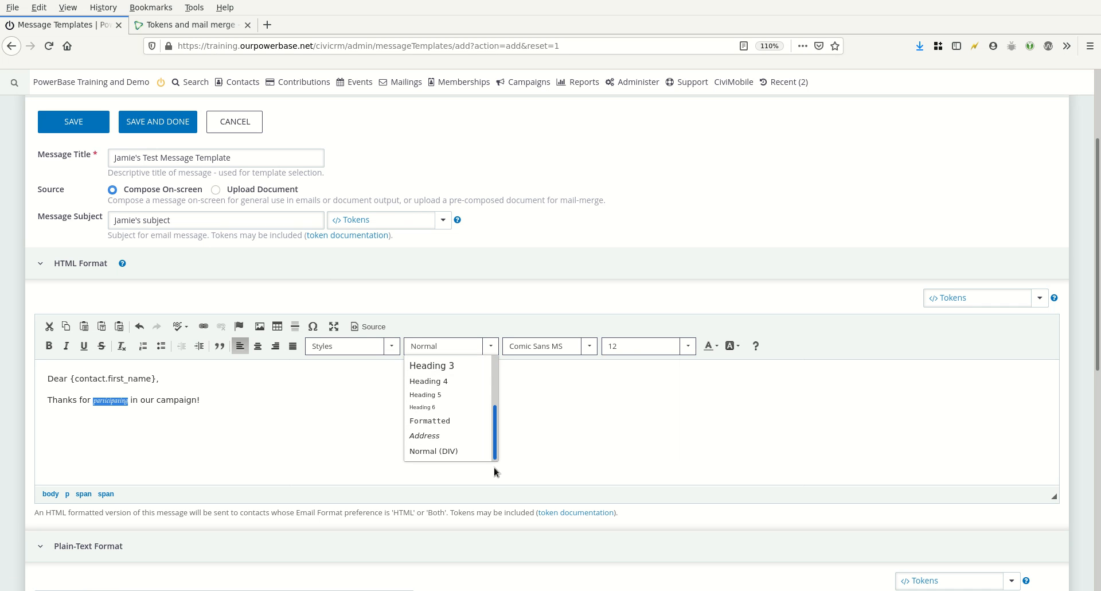
left_click(363, 376)
left_click(351, 352)
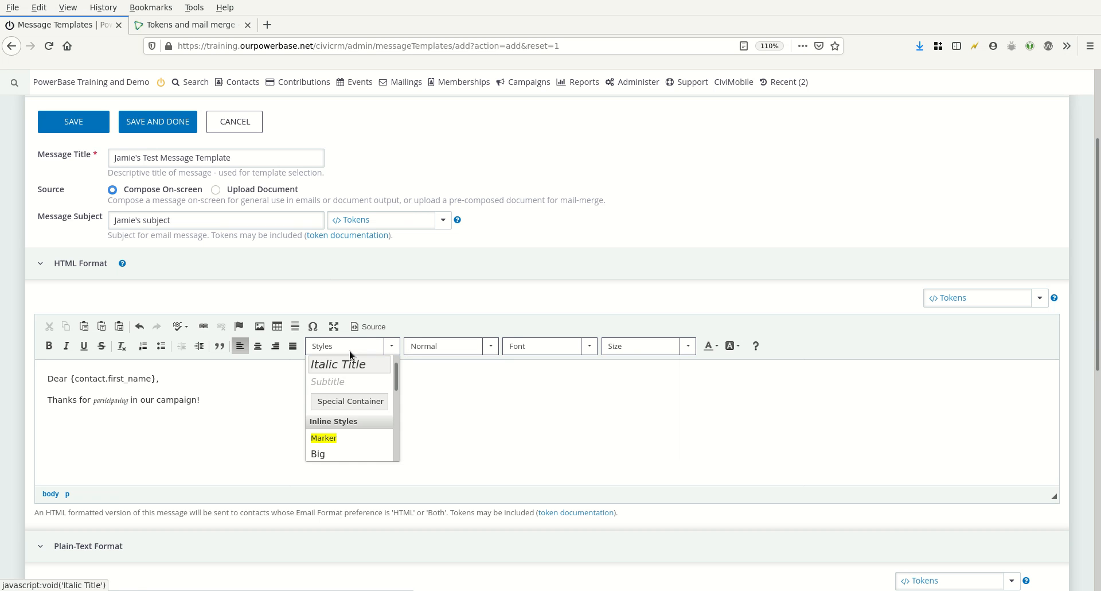
left_click(333, 436)
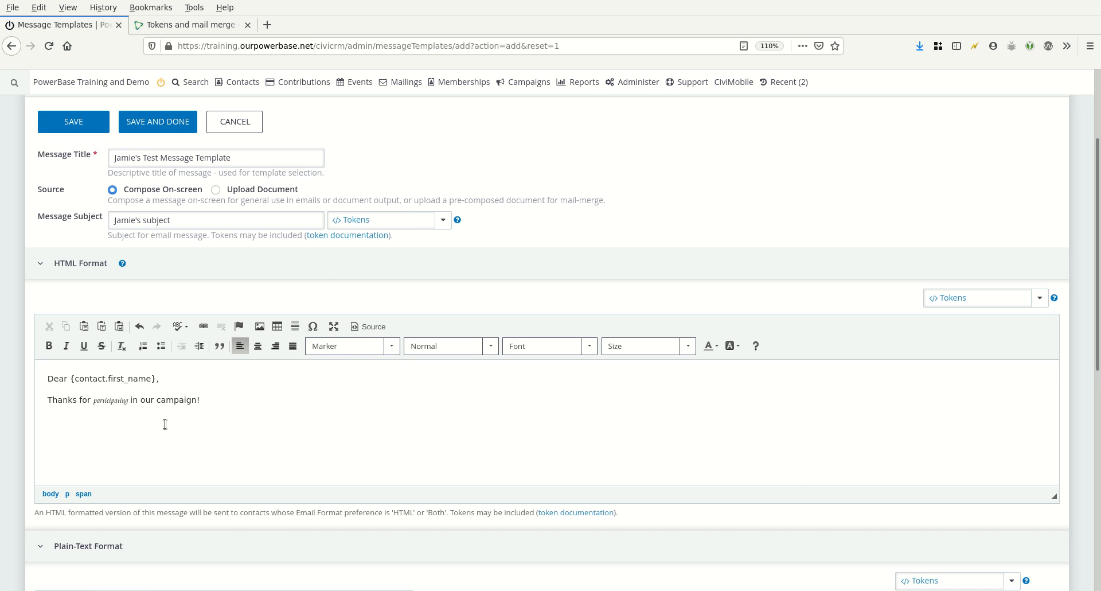
Insert the image EdmontonCandyBarProtest.jpg below the thank-you line by uploading it to the server
left_click(141, 400)
left_click(260, 327)
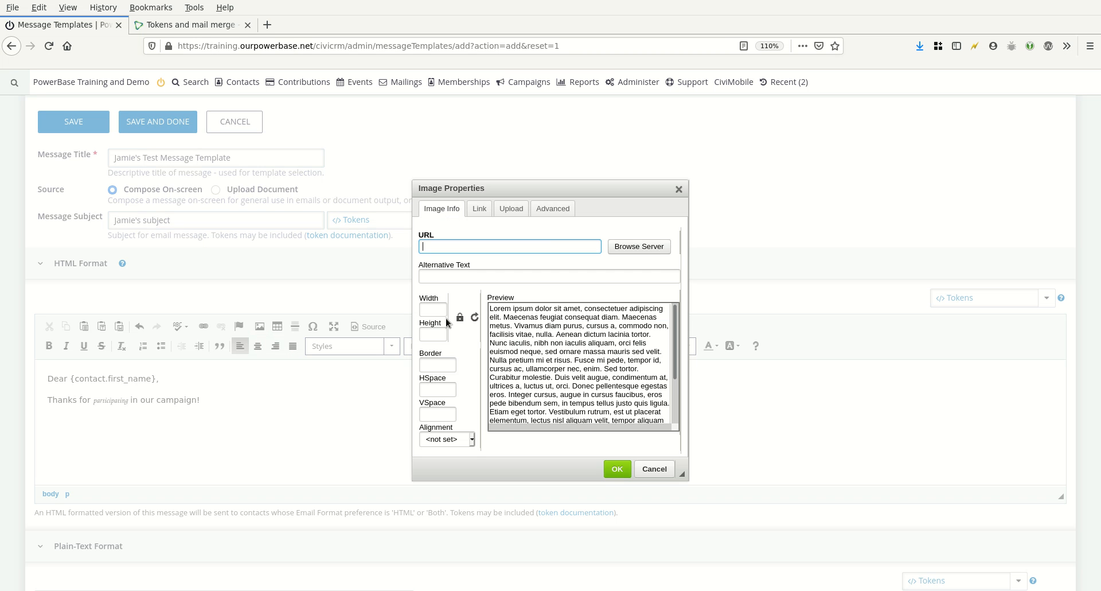
left_click(512, 209)
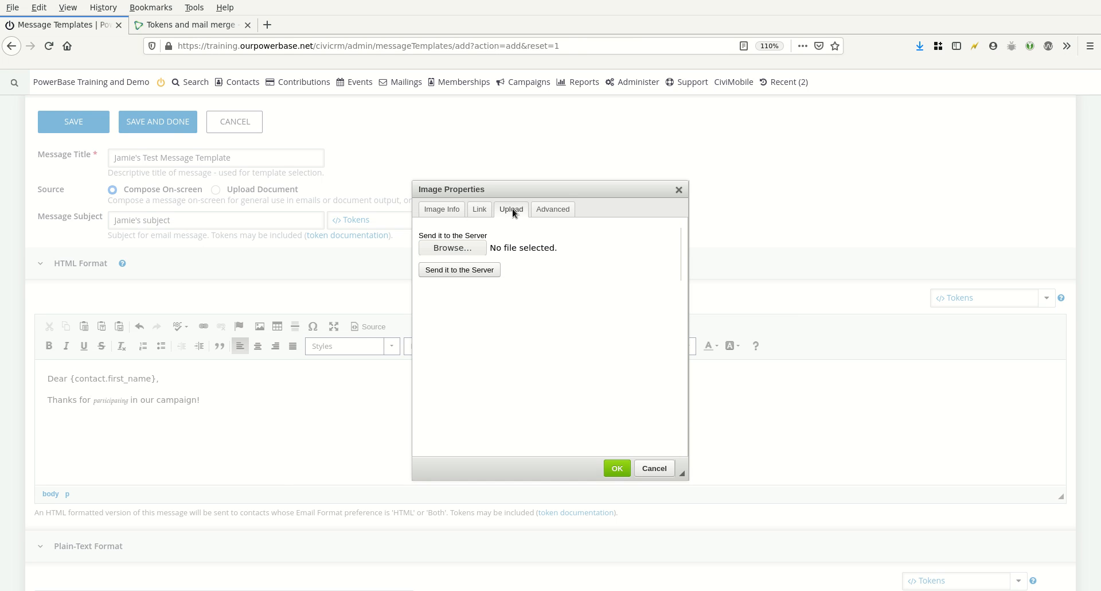
left_click(446, 207)
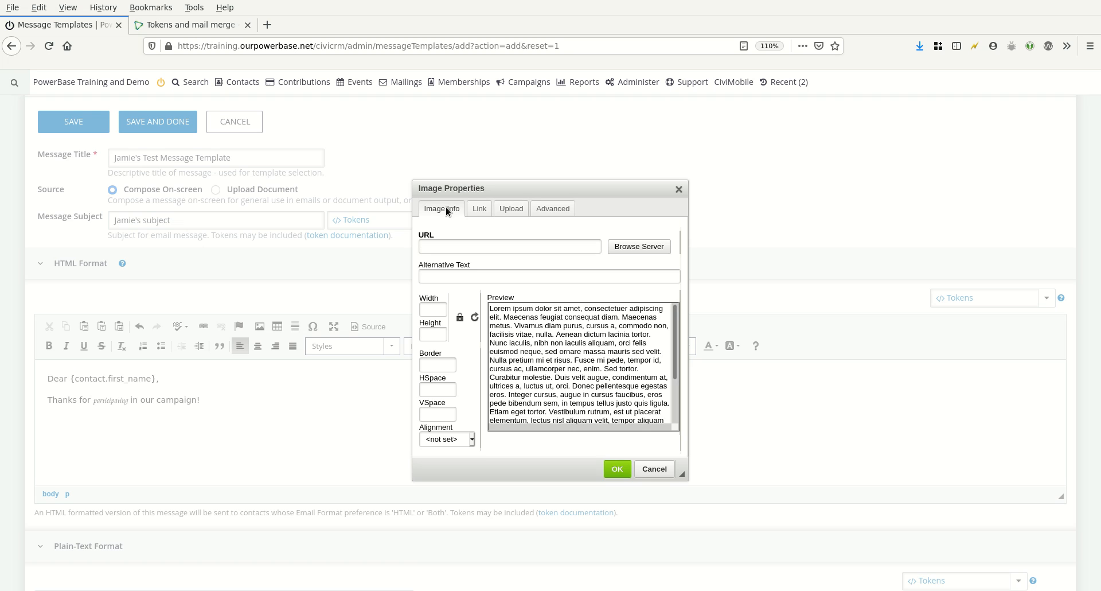
left_click(514, 211)
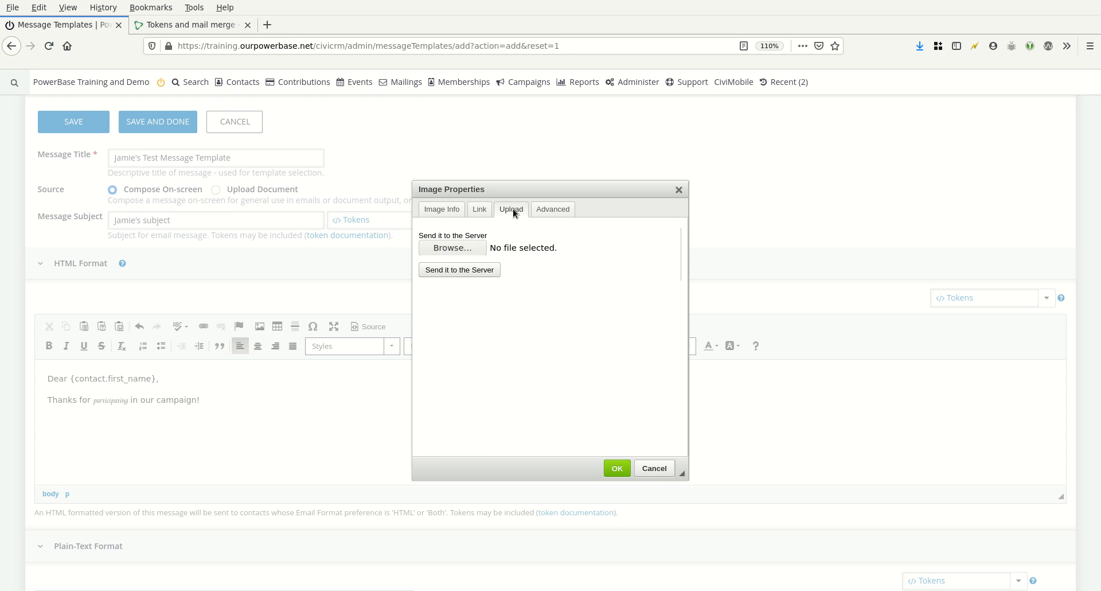
left_click(461, 249)
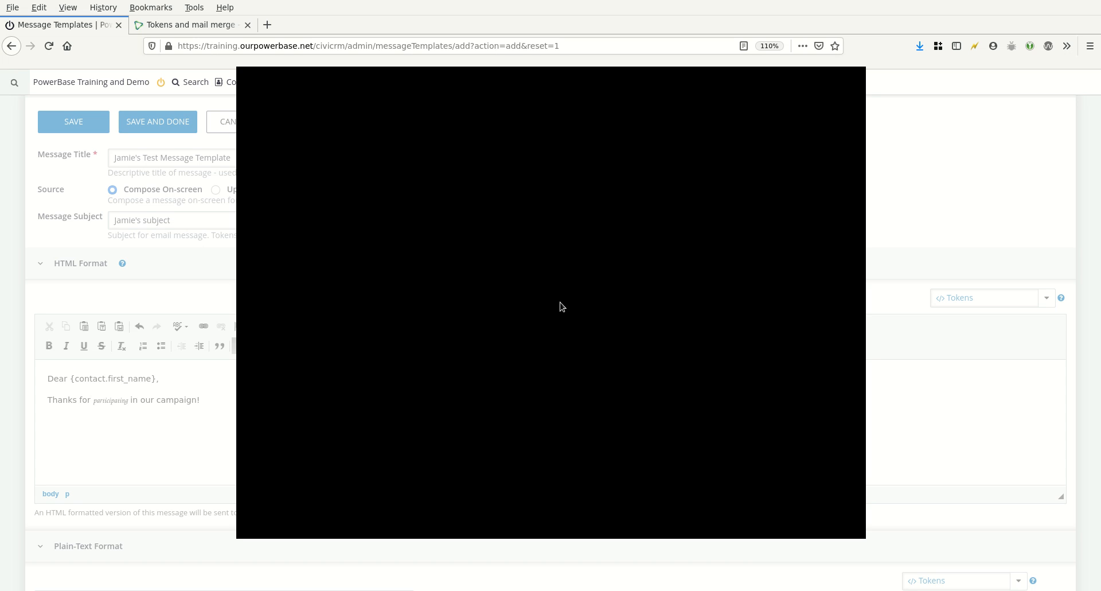
left_click(835, 525)
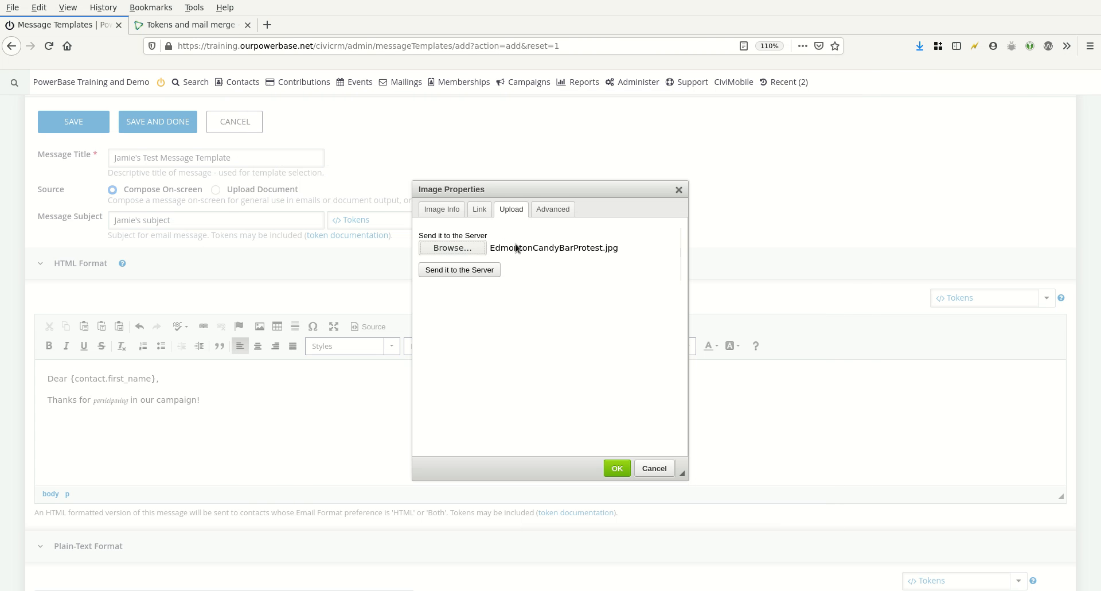
left_click(457, 272)
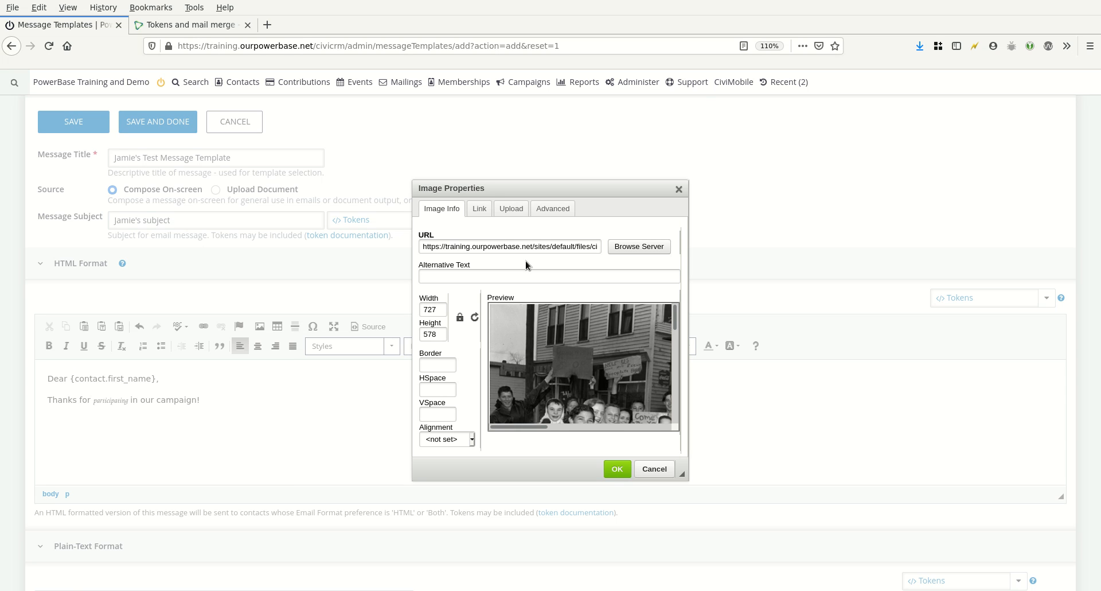
left_click(618, 469)
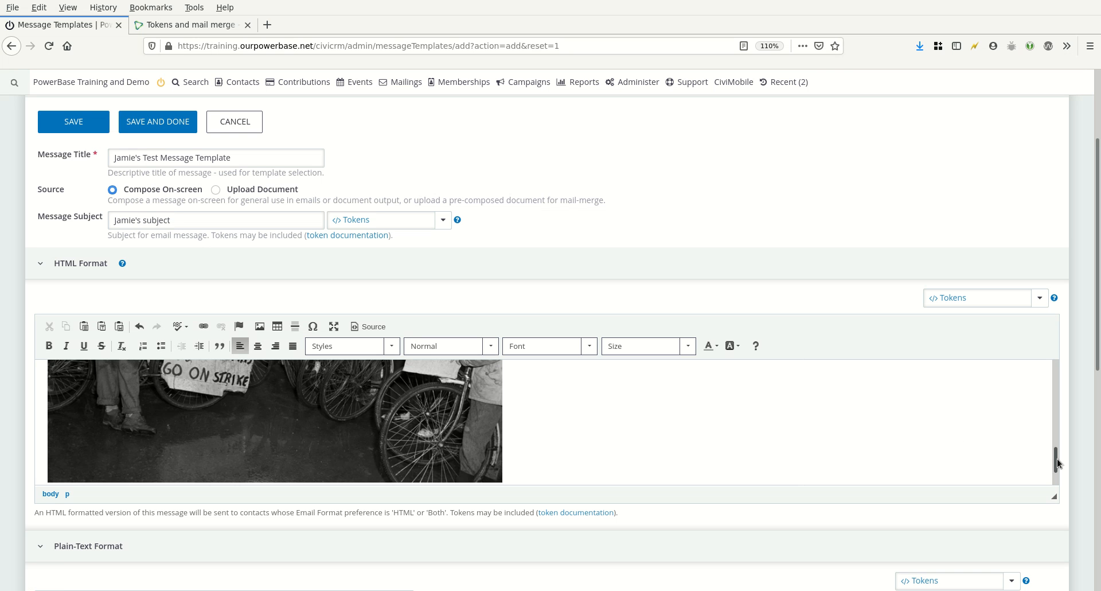
Add a 'Sincerely,' closing and the sender's name on separate lines below the image
left_click_drag(1058, 459, 1036, 380)
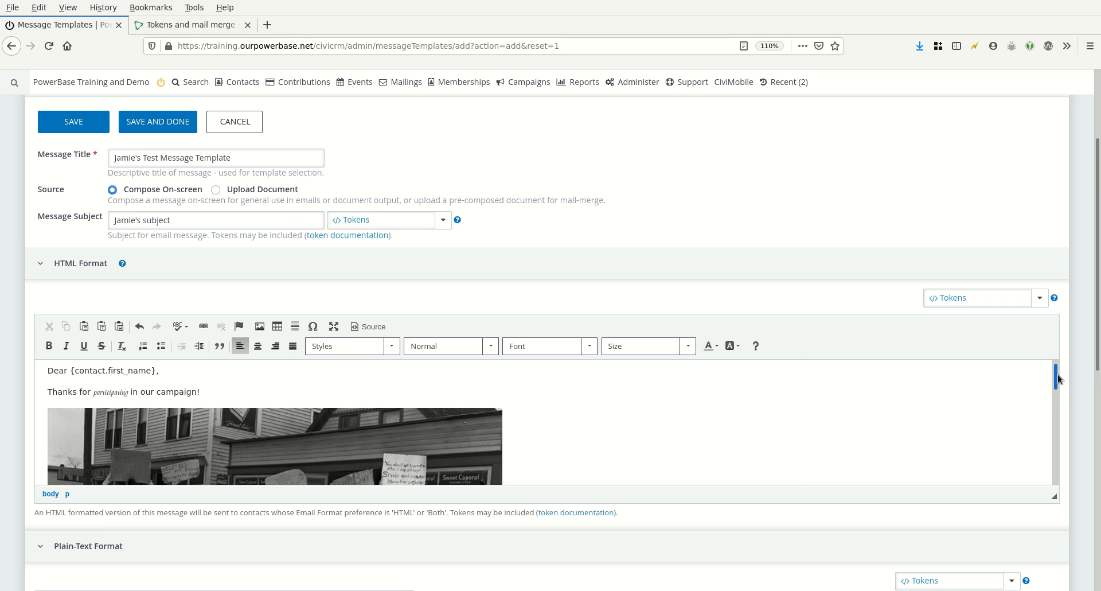
left_click_drag(1055, 378, 1055, 471)
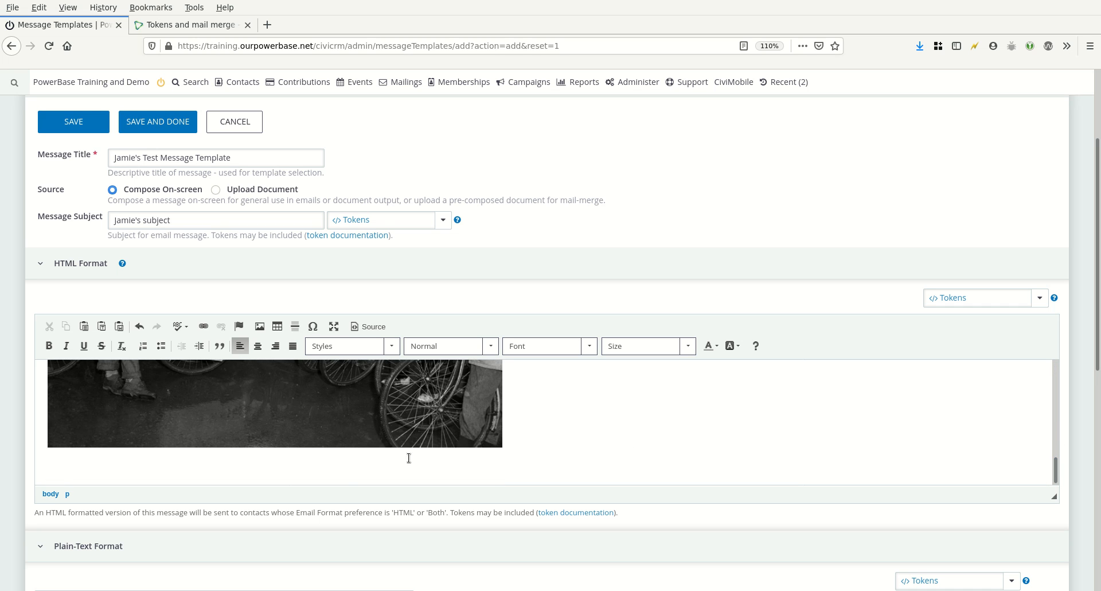
left_click(333, 472)
type("Sincerely,")
key("Return")
type("Jamie")
key("Return")
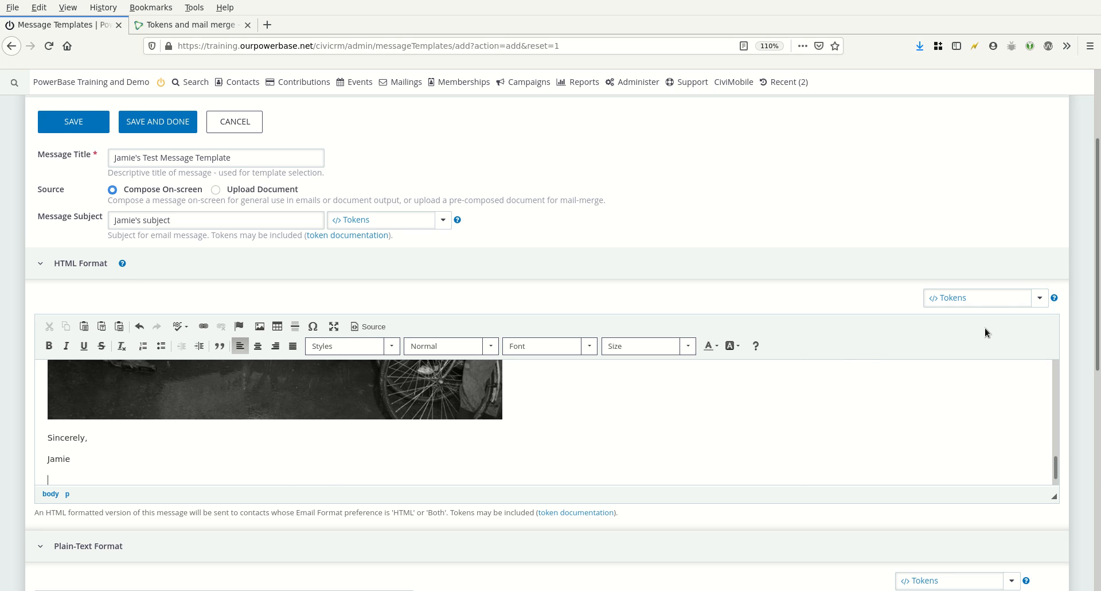
Insert the Domain (organization) address token below the signature
left_click(988, 299)
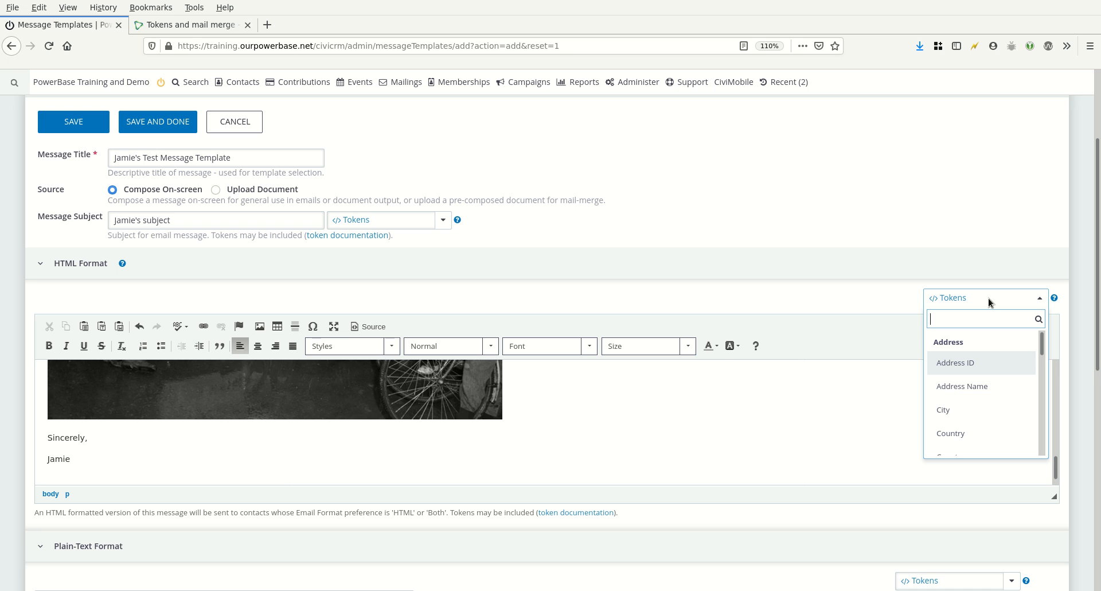
type("doma")
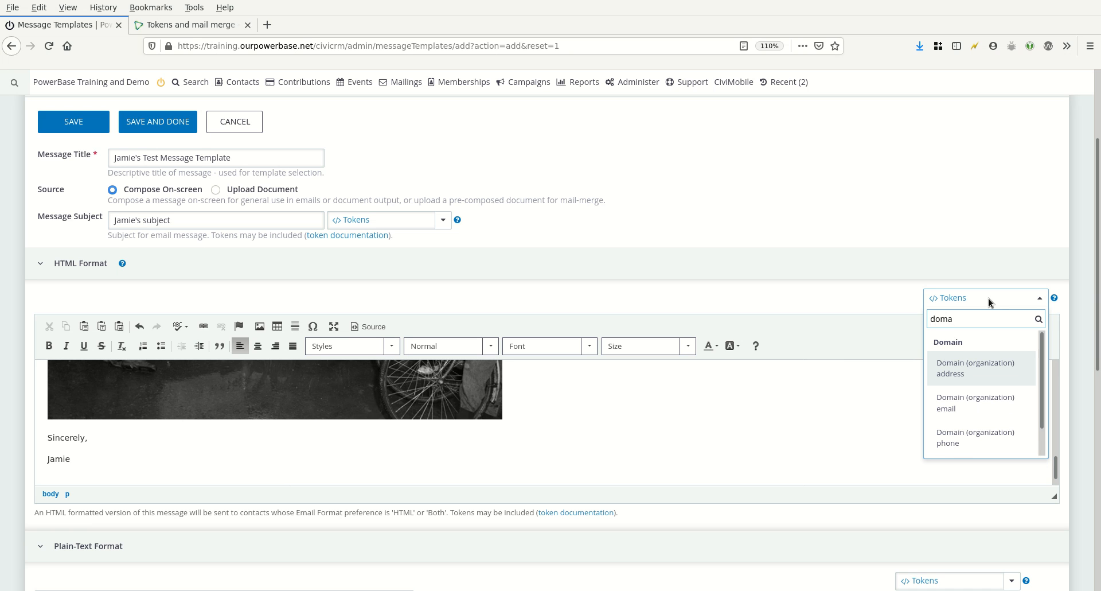
left_click(966, 368)
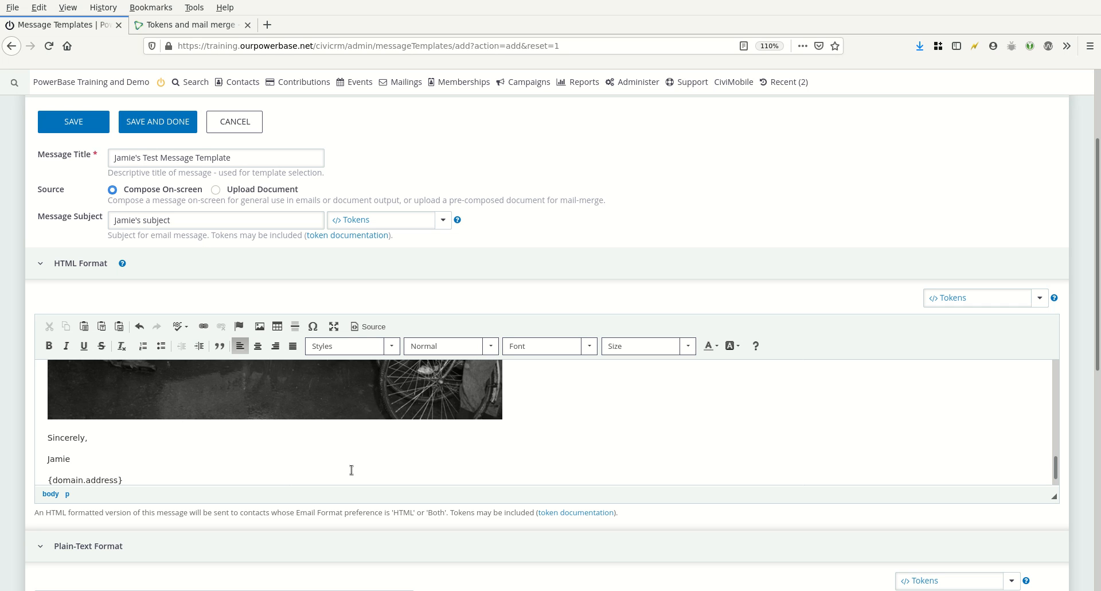
Add the {action.unsubscribeUrl} token on a new line below the address token and save the template
key("Return")
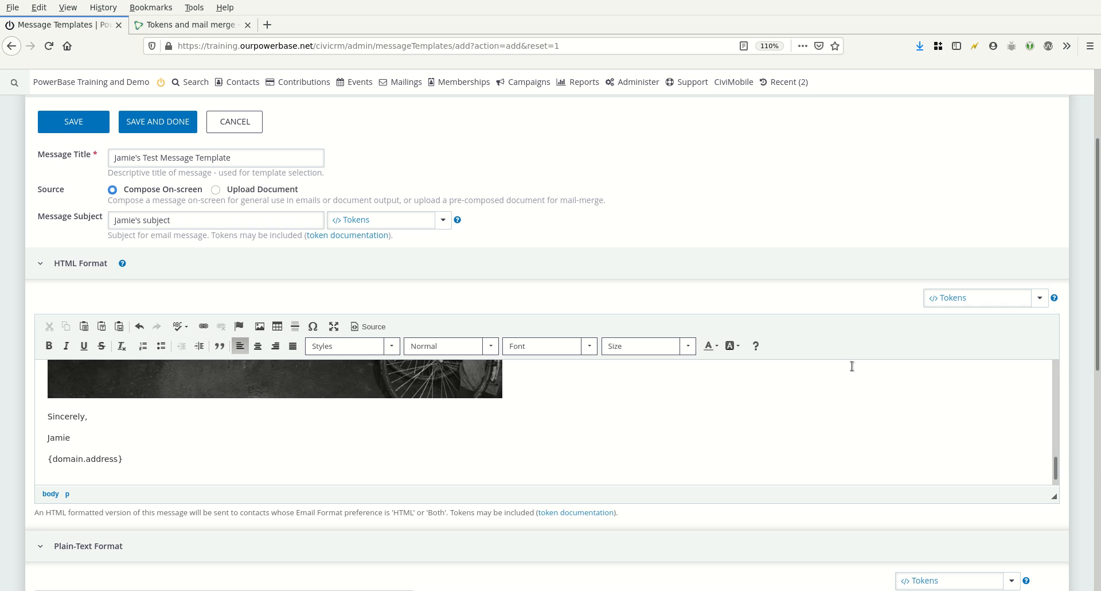
type("{a")
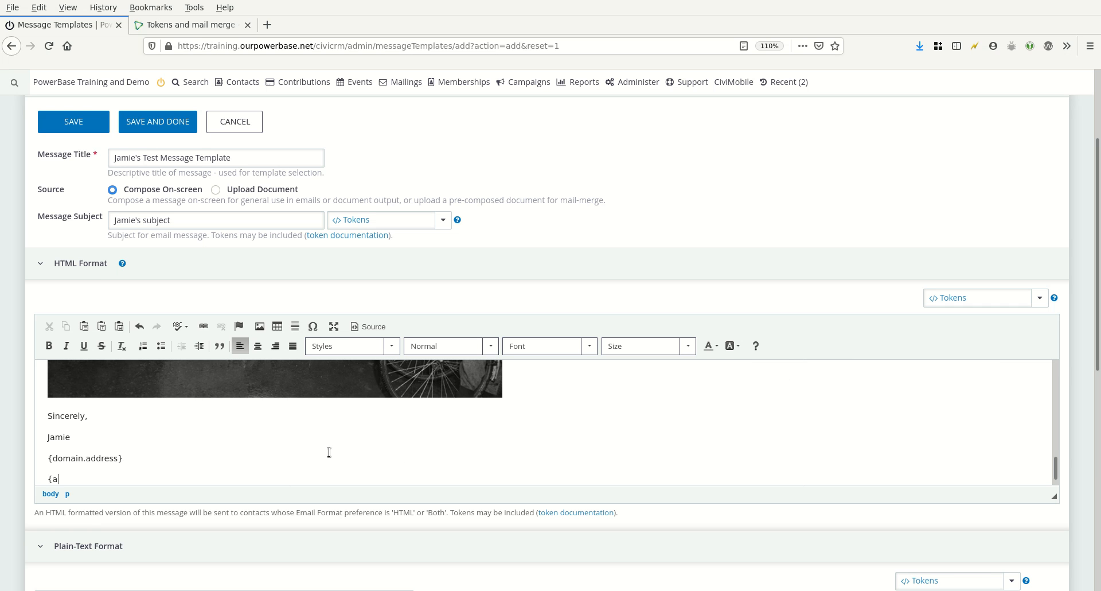
type("ction.unsubscribeUrl}")
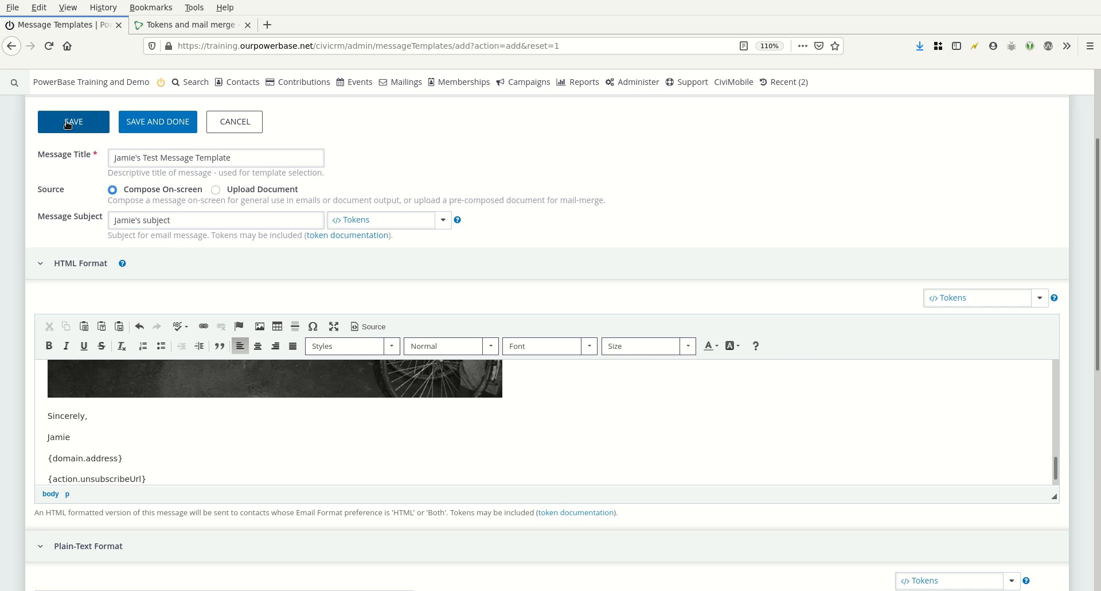
left_click(140, 125)
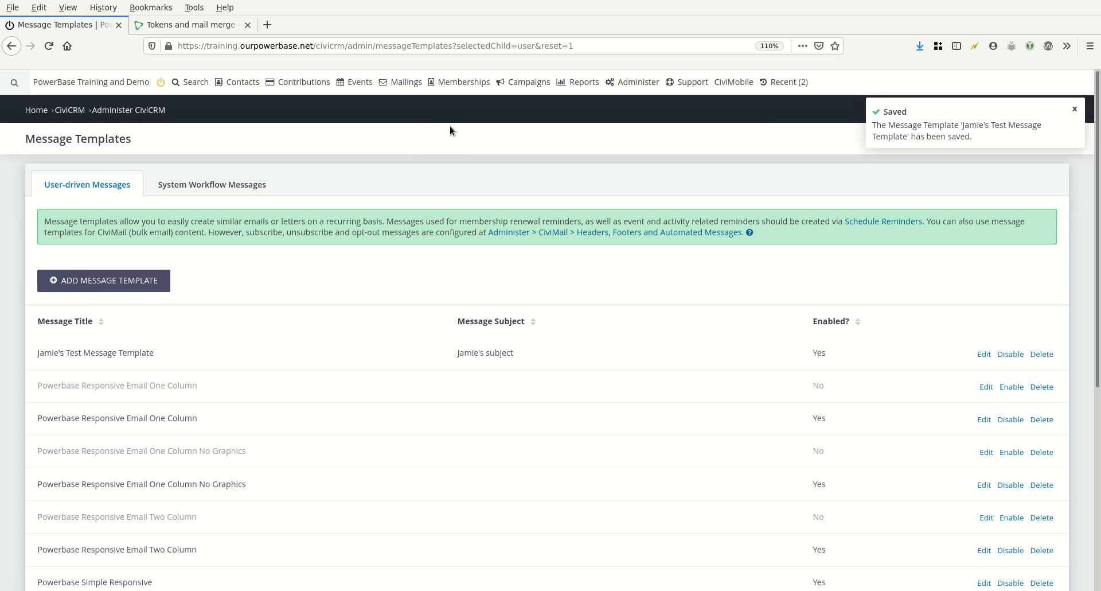
Start a new traditional mailing and name it "Jamie's test mailing message"
left_click(402, 82)
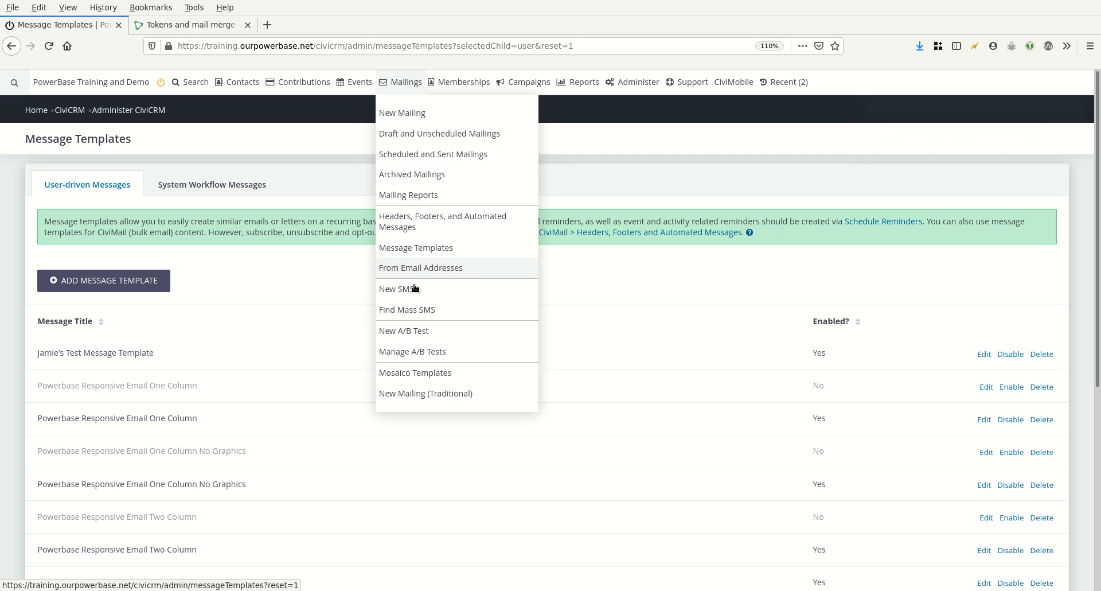
left_click(428, 396)
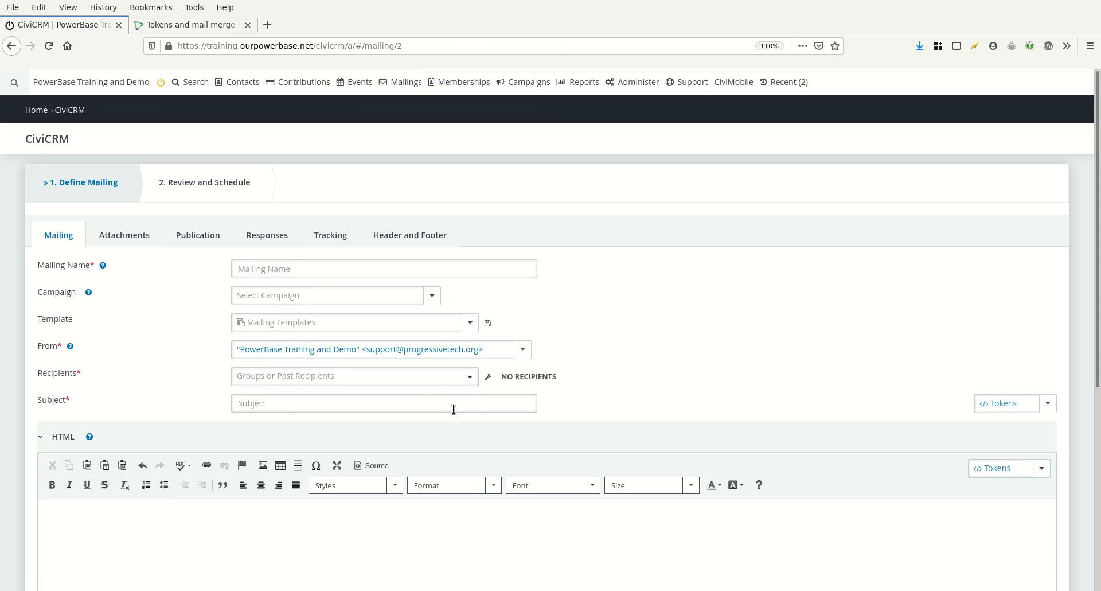
left_click(293, 268)
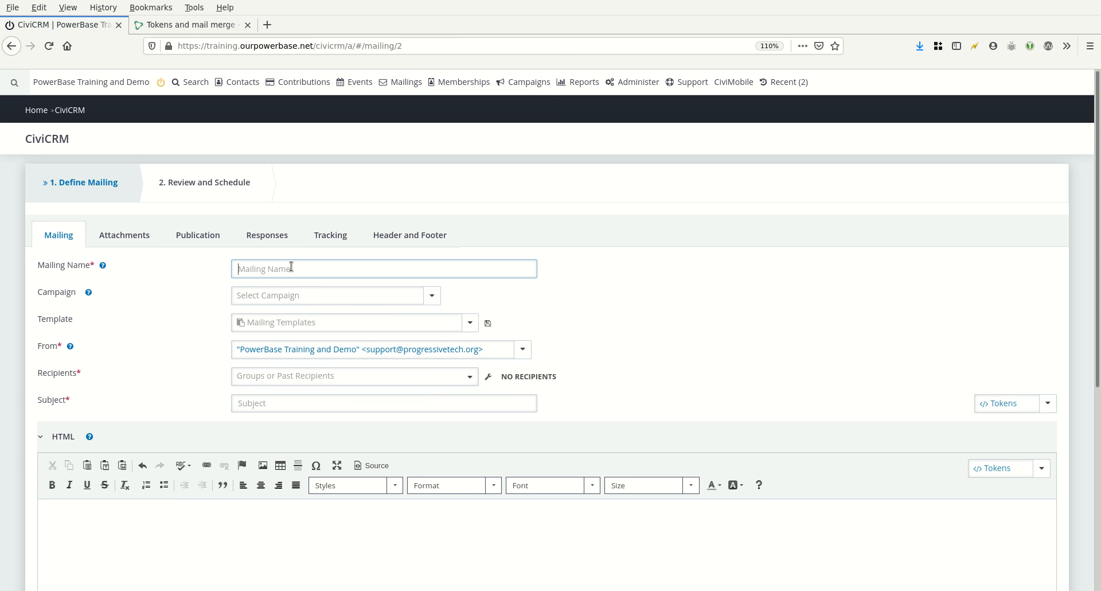
type("Jamie's ")
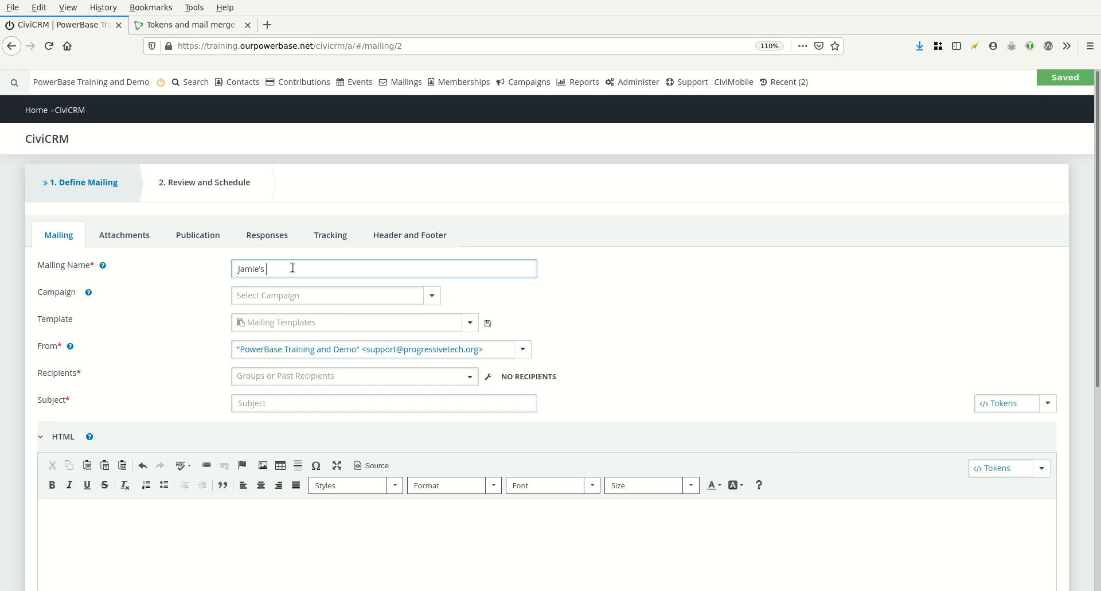
type("tes")
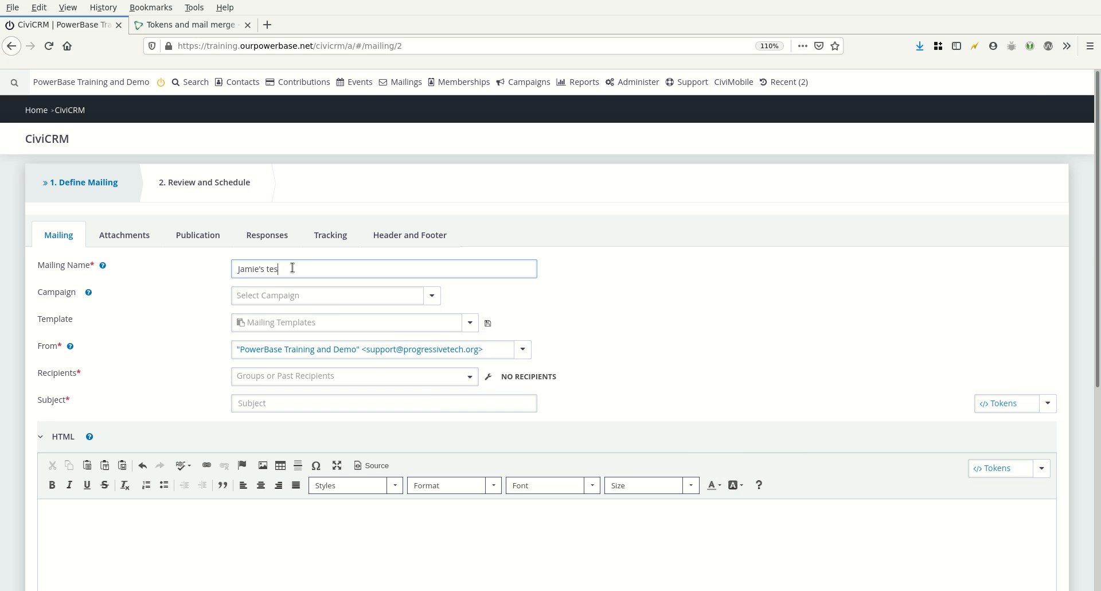
type("t mailing message")
Load the mailing content from the "Jamie's Test Message Template" template
left_click(258, 533)
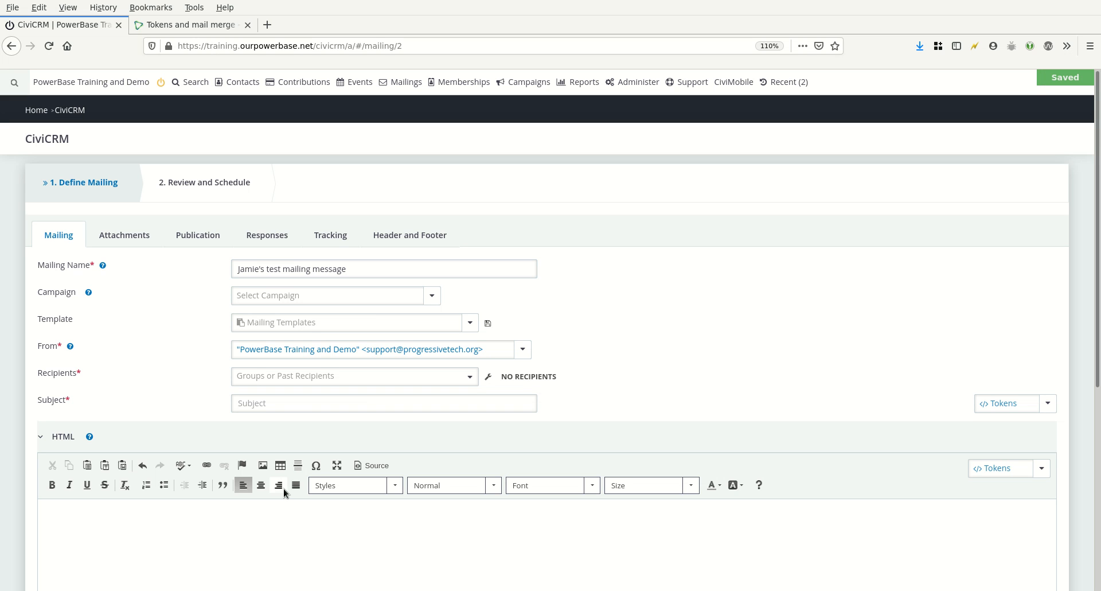
left_click(308, 327)
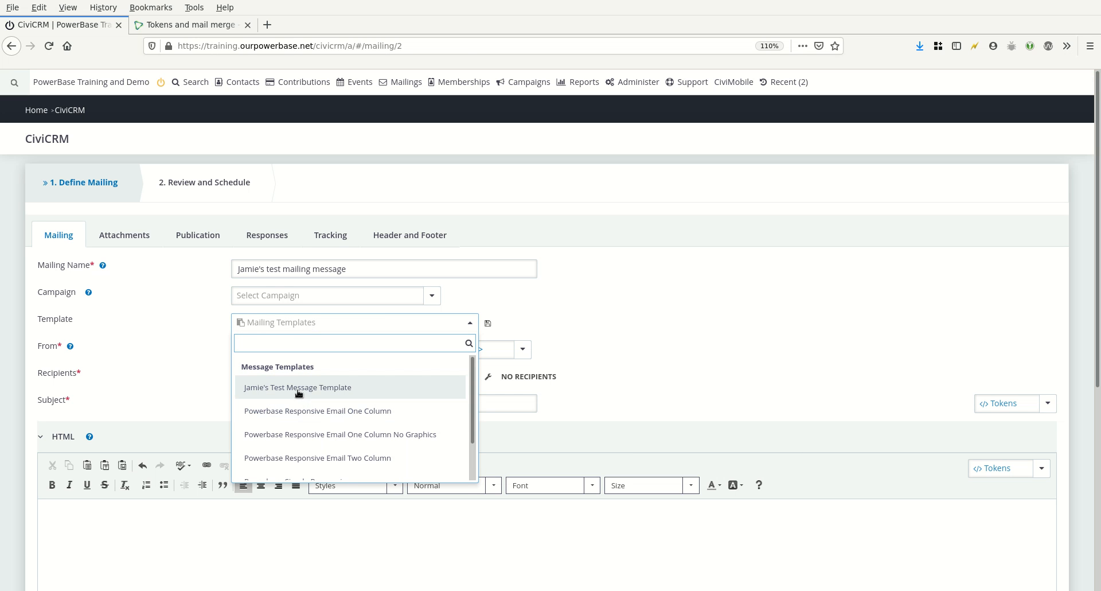
mouse_move(471, 401)
left_mouse_down()
mouse_move(477, 441)
mouse_move(471, 381)
left_mouse_up()
left_click(329, 388)
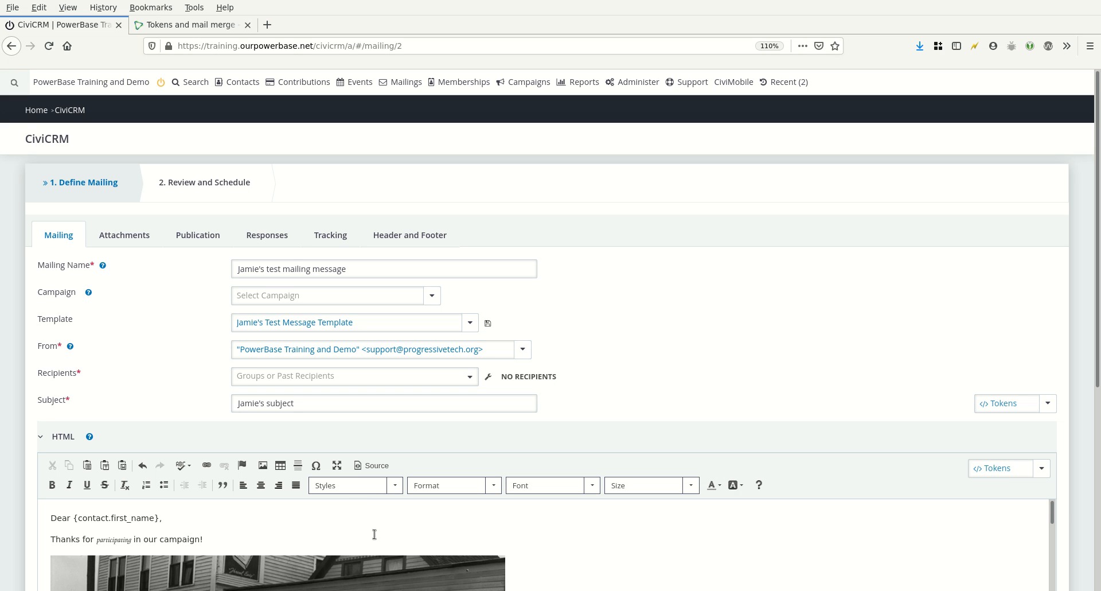
Extend the mailing subject to "Jamie's subject - be sure to read this"
left_click(303, 401)
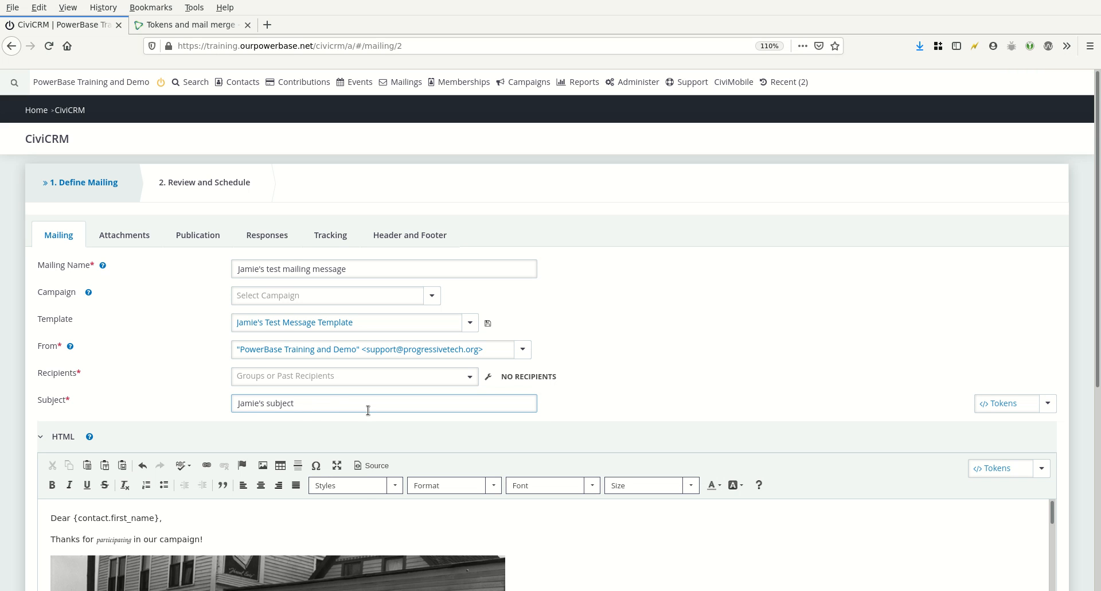
type("-")
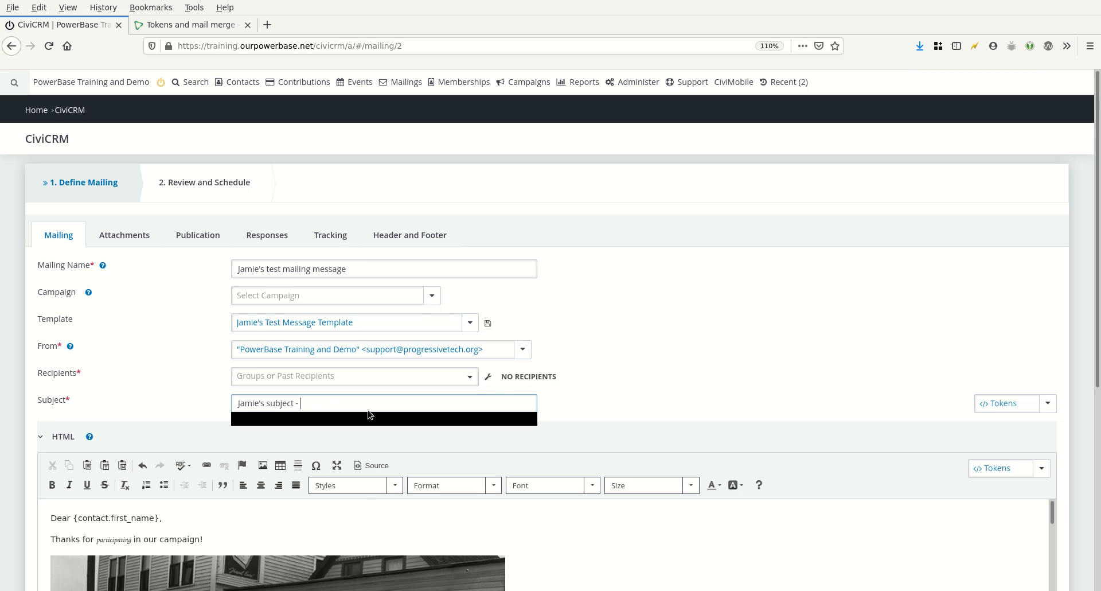
left_click(370, 419)
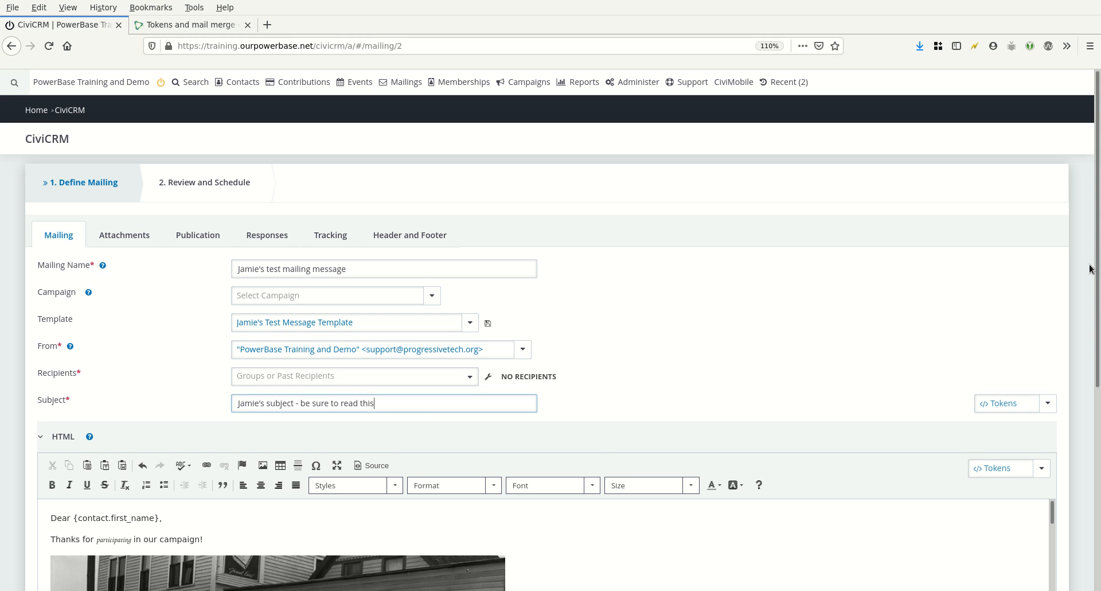
Append "Really, thank you!" to the thank-you line in the mailing body
left_click_drag(1097, 267, 1097, 349)
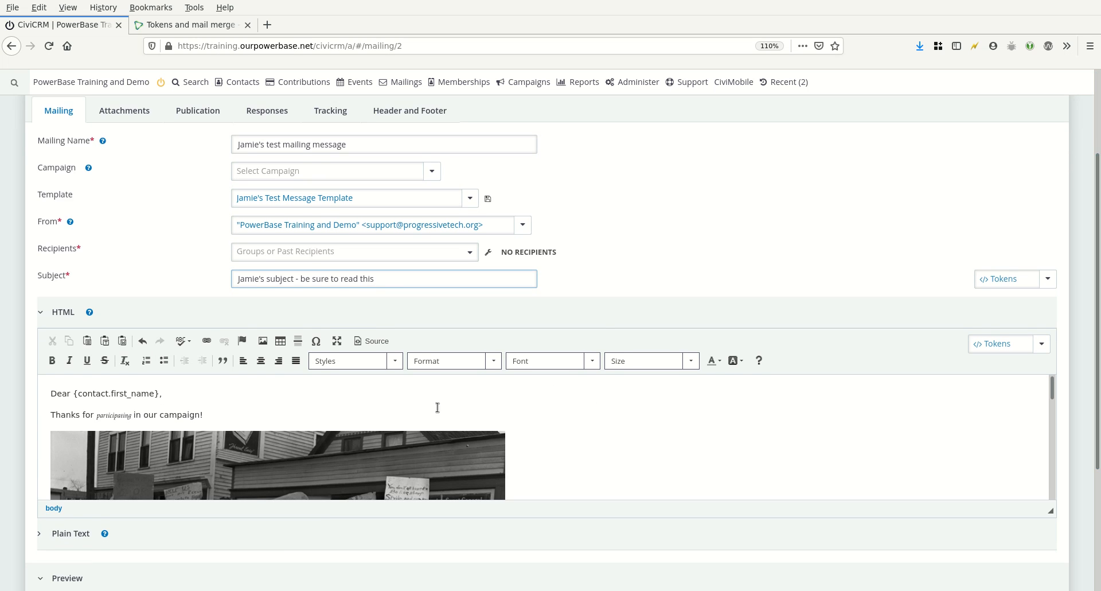
left_click(231, 413)
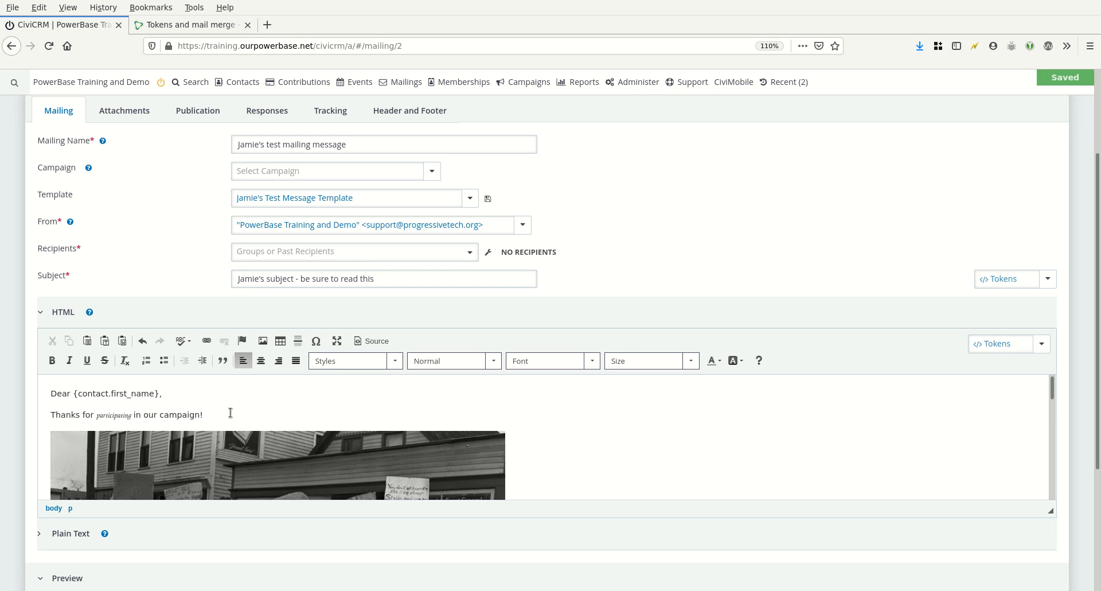
type("Really, th")
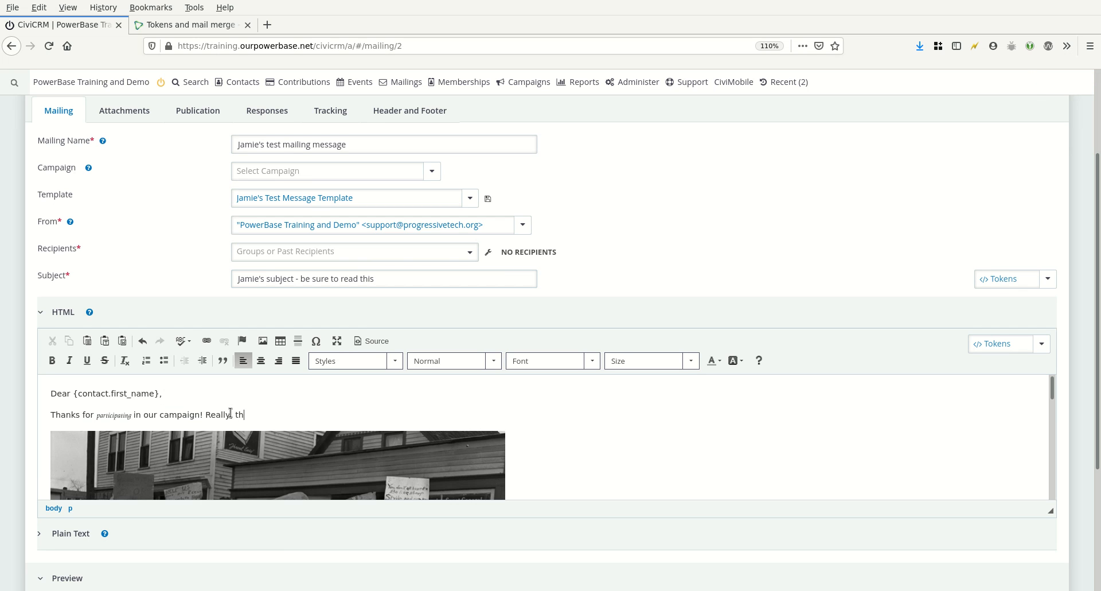
type("ank you!")
left_click_drag(1053, 390, 1059, 496)
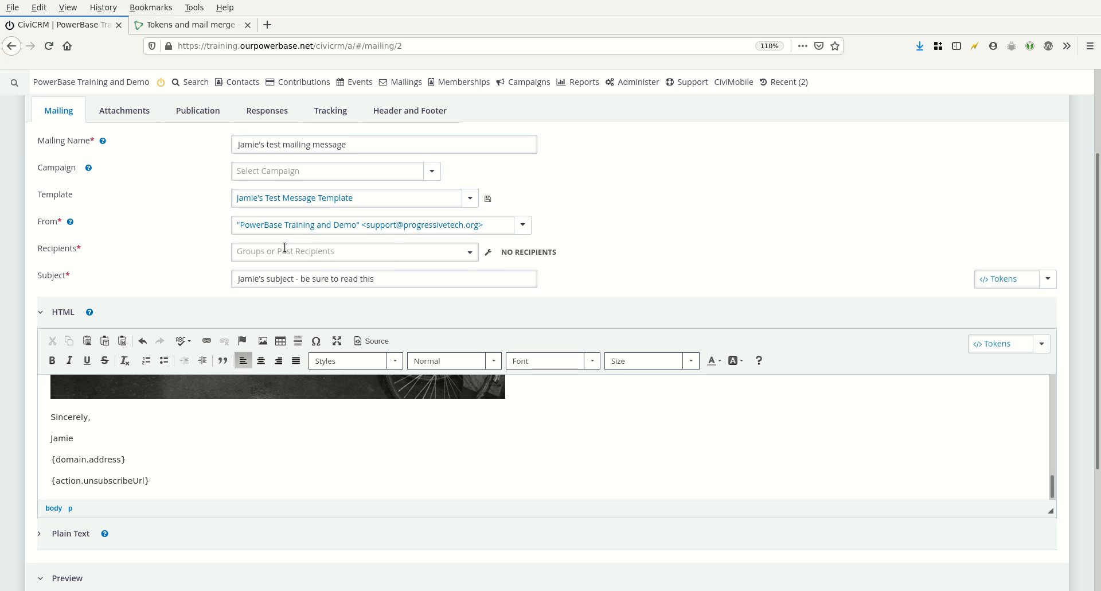
left_click(257, 253)
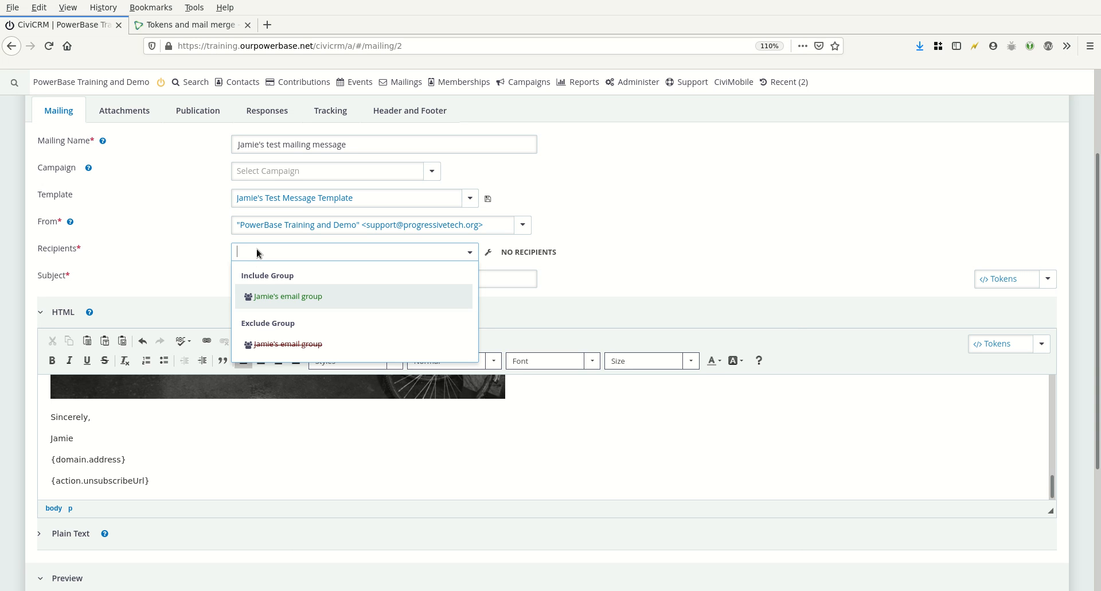
left_click(283, 296)
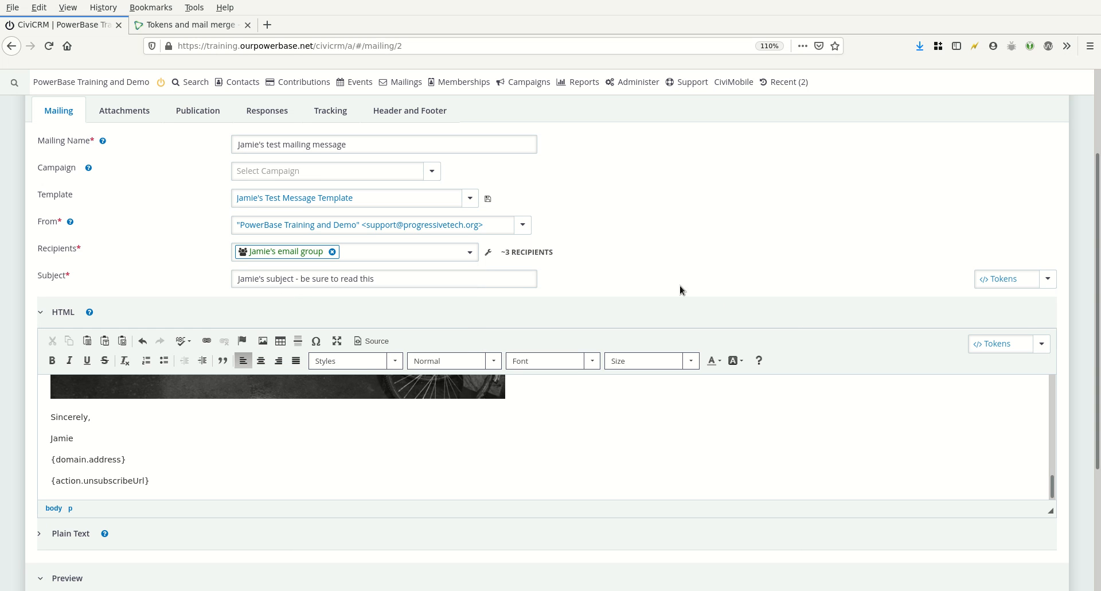
Continue to the review and schedule stage and submit the mailing
scroll(1097, 352, "down", 5)
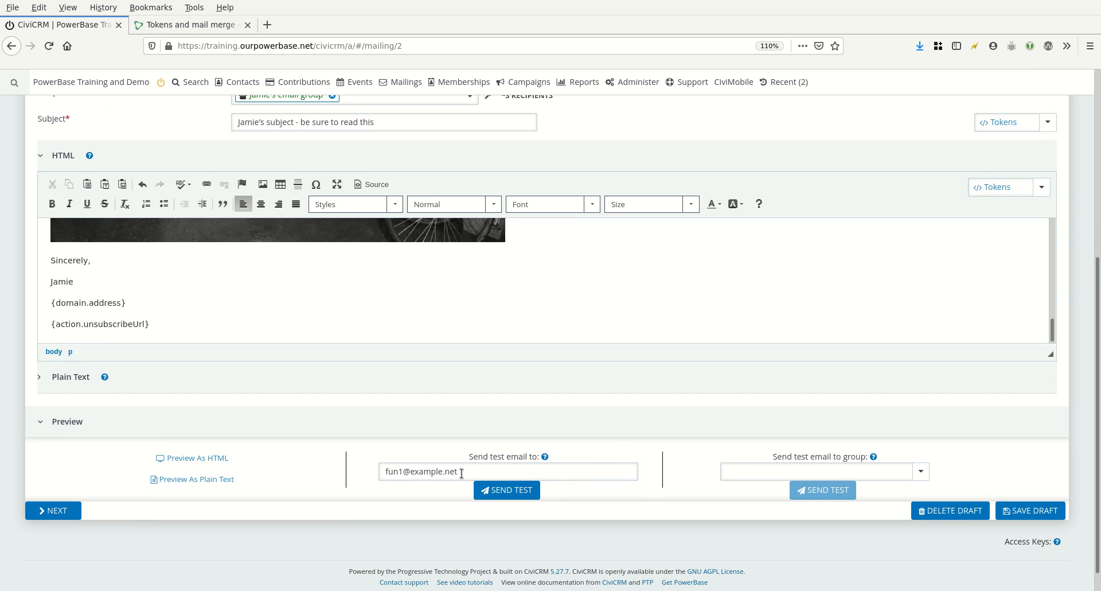
left_click(460, 472)
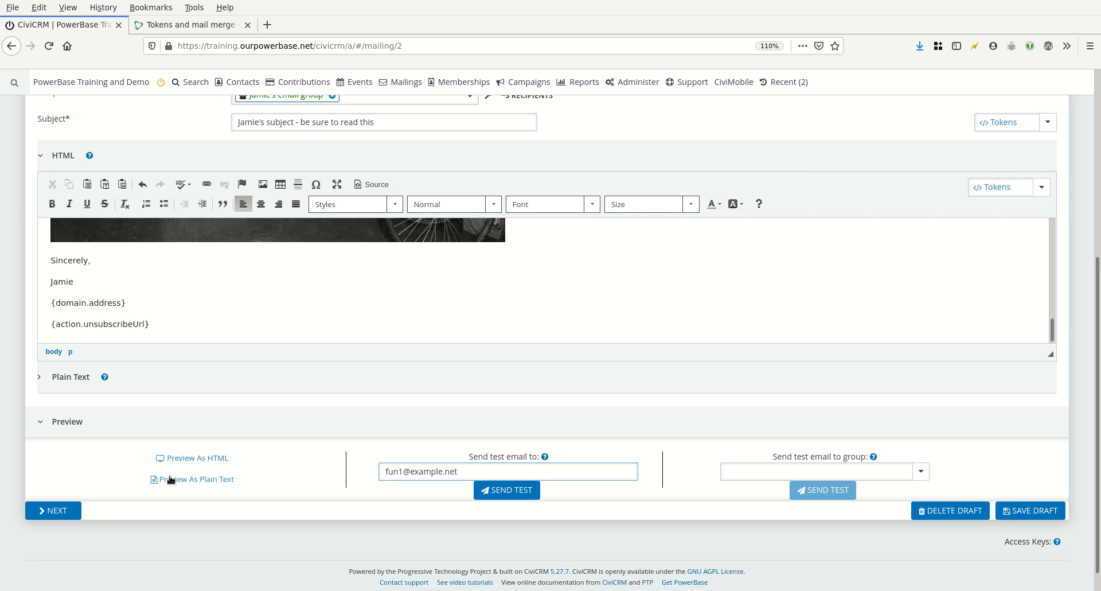
left_click(52, 512)
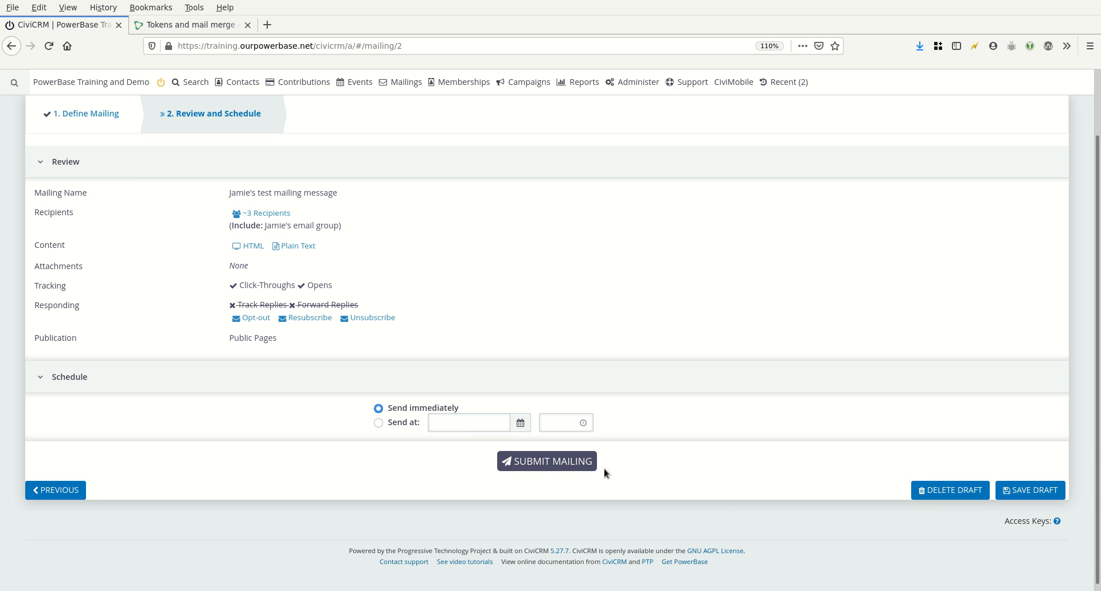
left_click(540, 459)
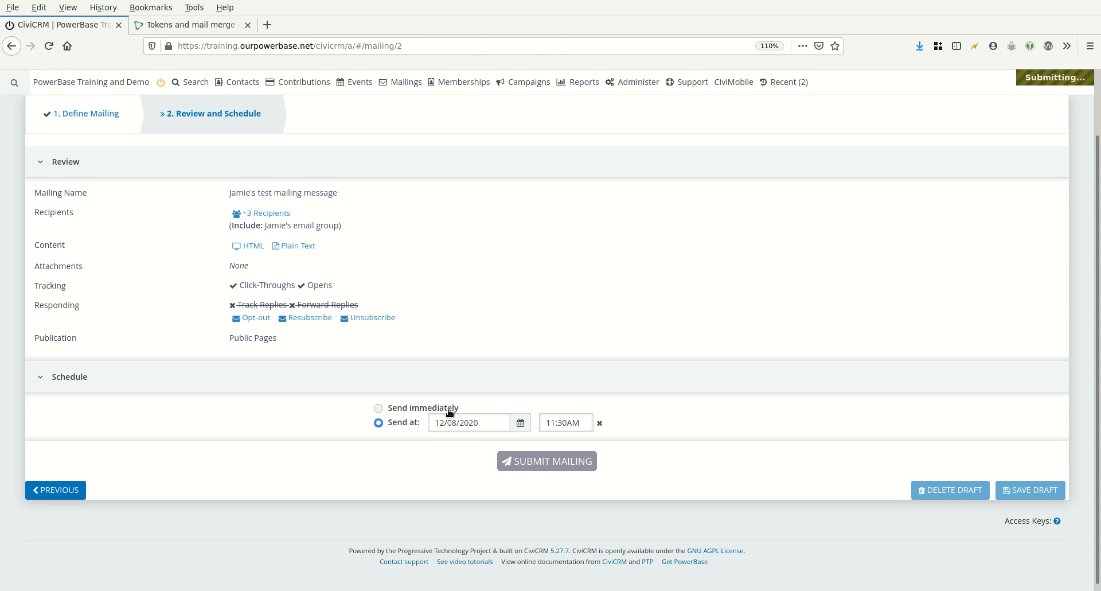